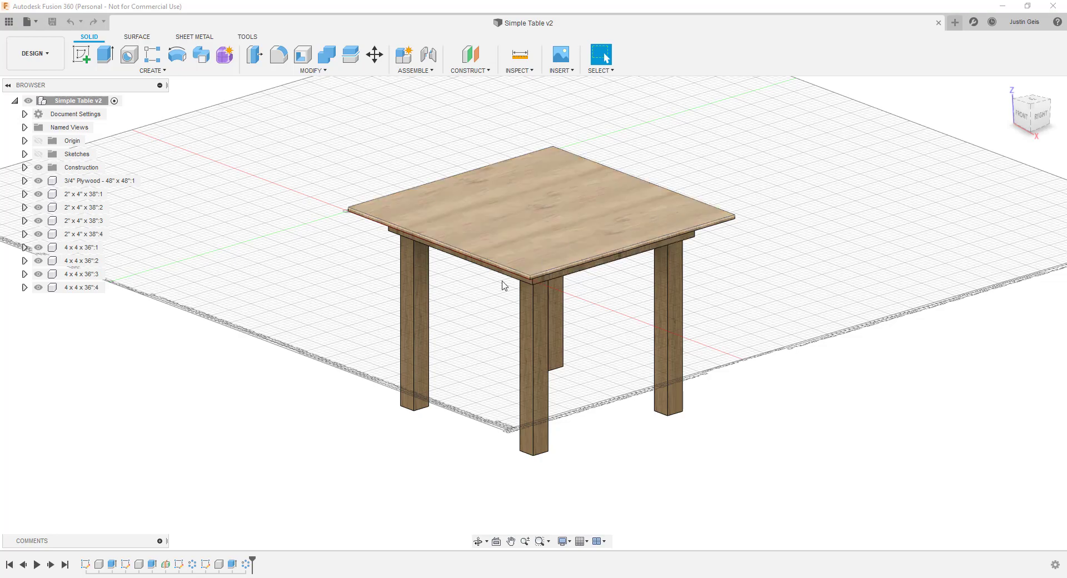
- Inspect the table model from below and above, and switch to the Animation workspace
middle_click_drag(549, 347, 572, 318, "shift")
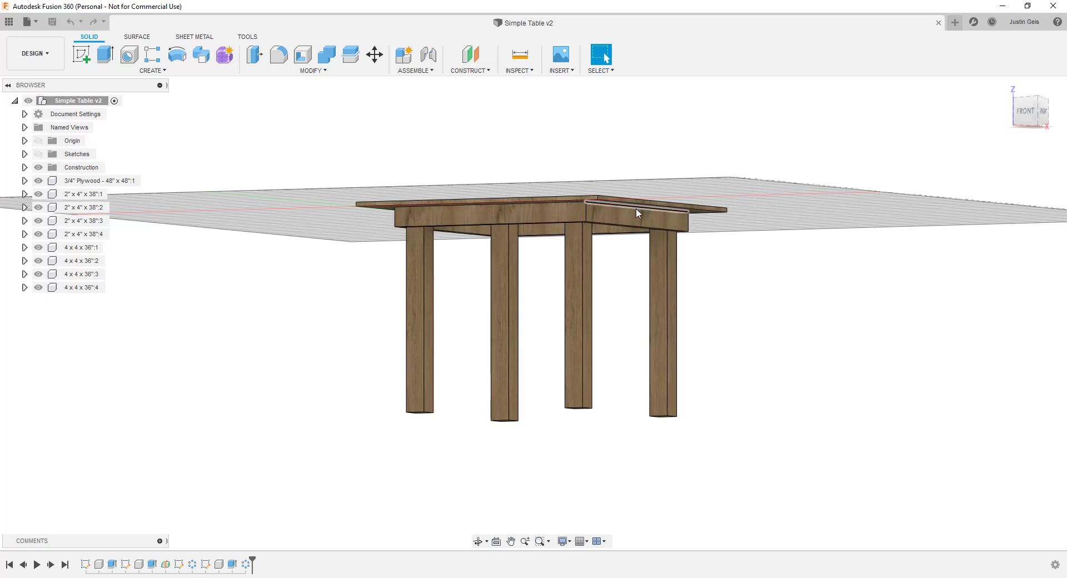
scroll(627, 225, "down", 2)
key("F6")
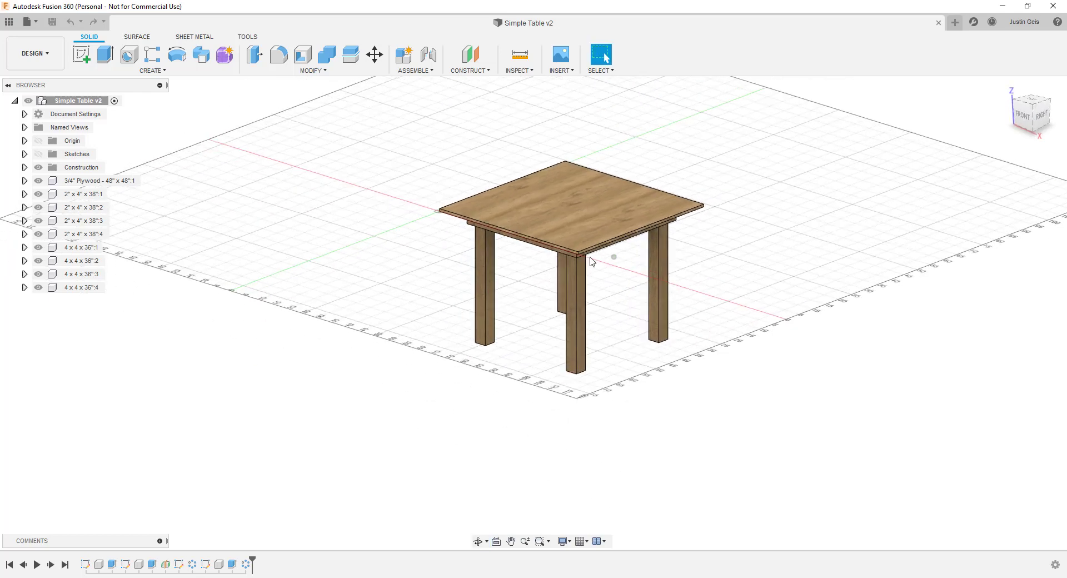
left_click(37, 57)
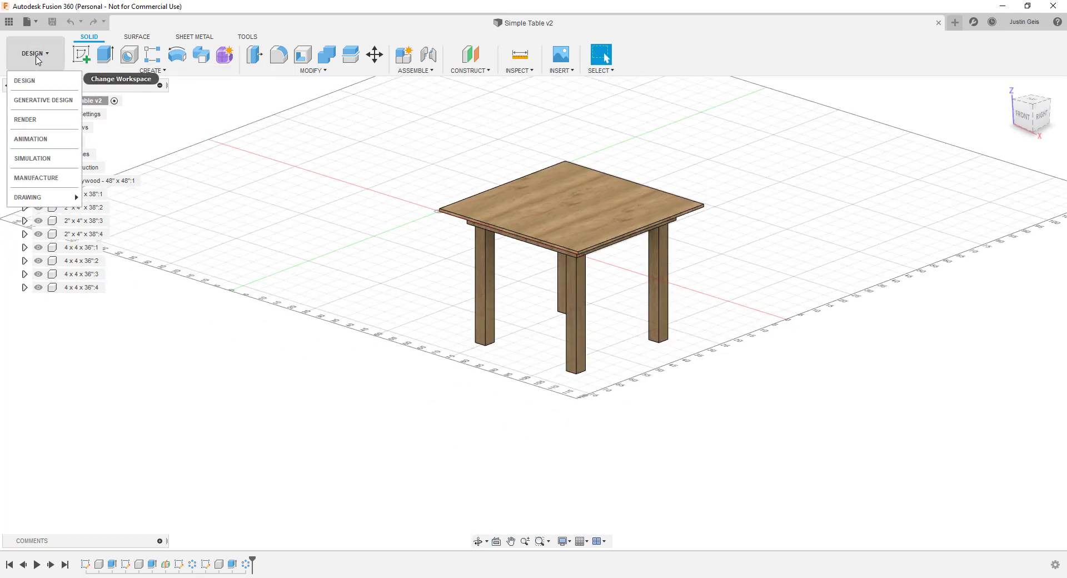
left_click(41, 142)
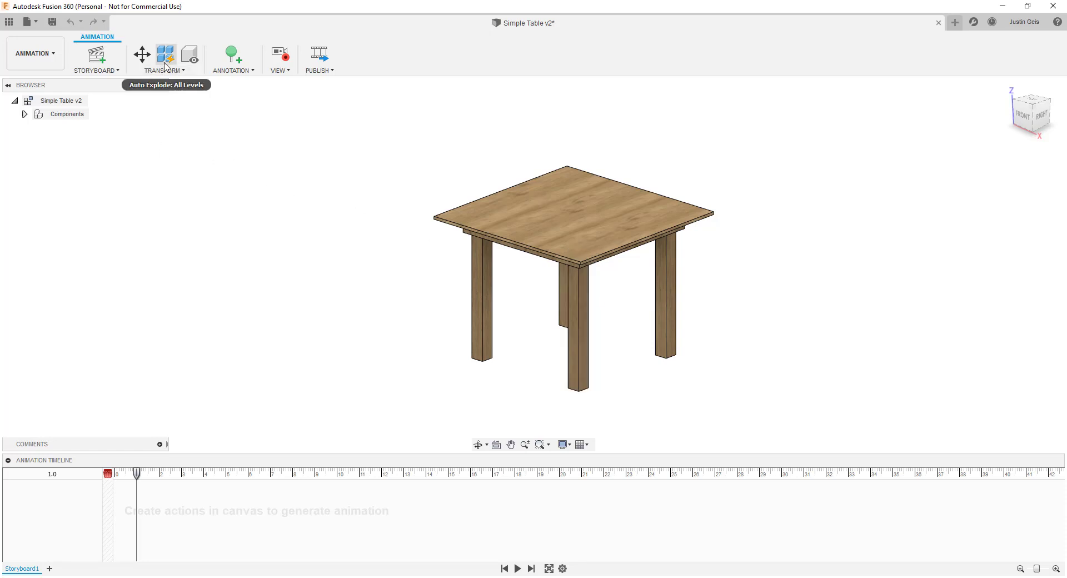
- Auto-explode all levels of the table's components with a slightly increased explosion scale
left_click(56, 115)
left_click(165, 56)
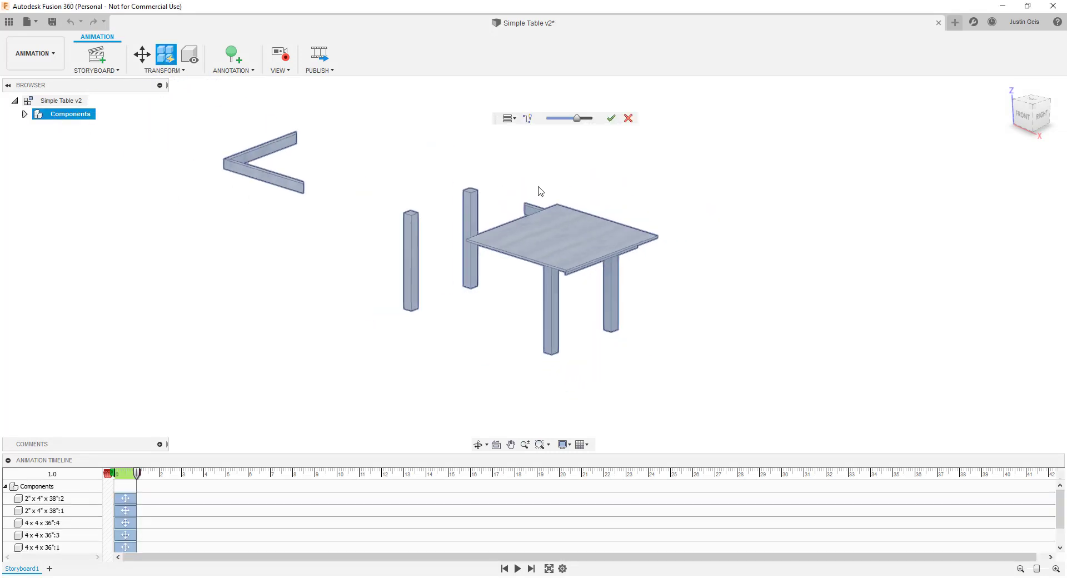
mouse_move(576, 121)
left_mouse_down()
mouse_move(553, 120)
mouse_move(593, 119)
mouse_move(558, 120)
mouse_move(592, 123)
mouse_move(581, 124)
left_mouse_up()
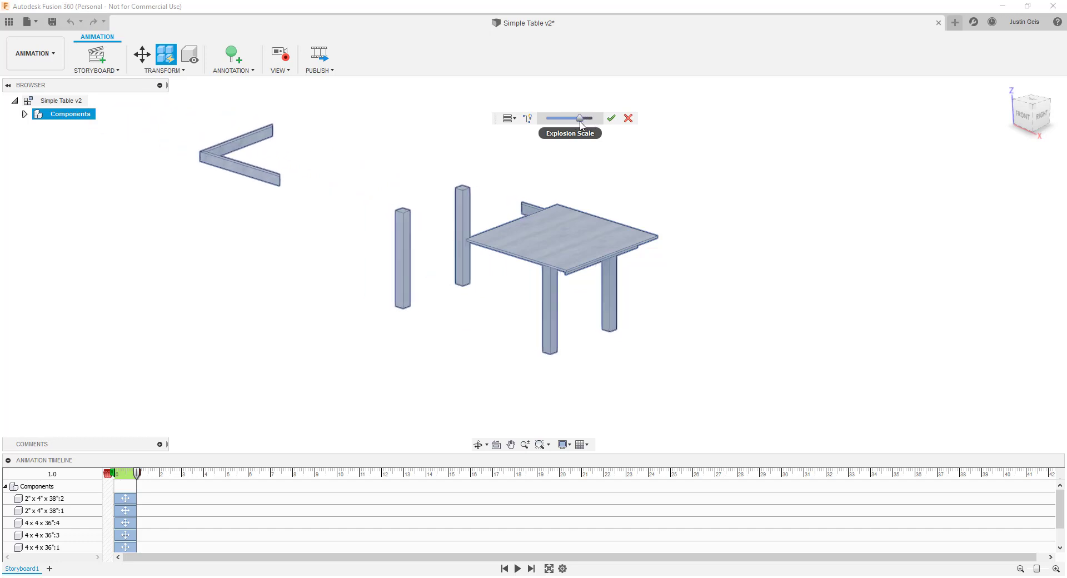
left_click(611, 118)
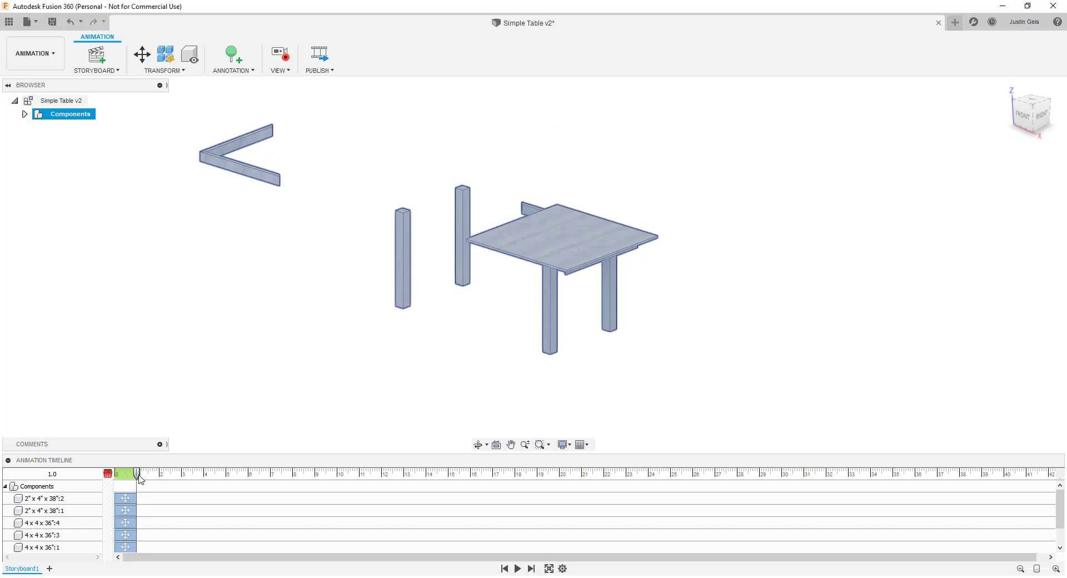
- Scrub and play back the automatic explosion, and return the playhead to the start
left_click_drag(137, 475, 117, 475)
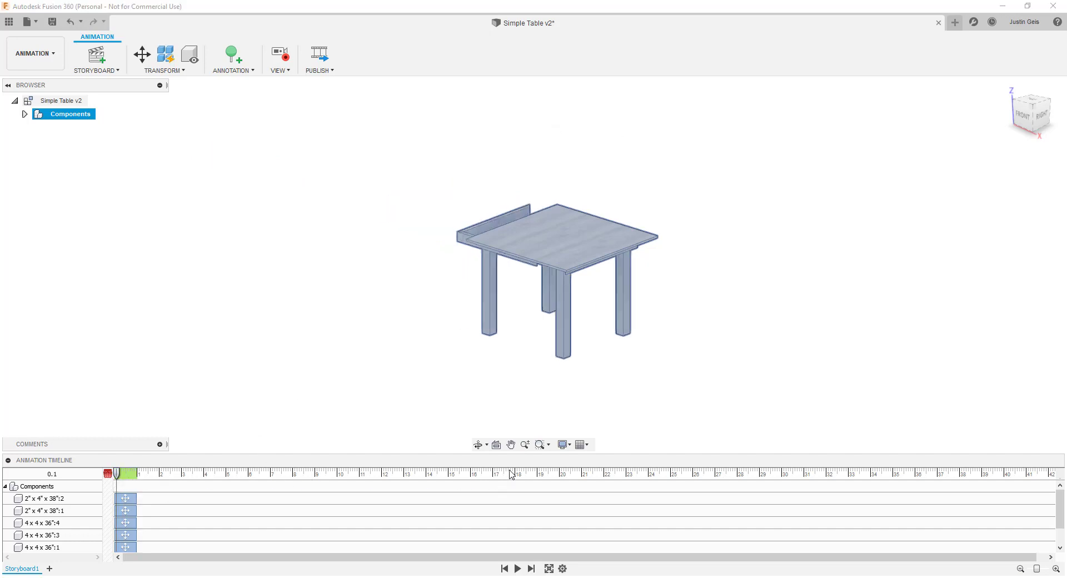
left_click(517, 569)
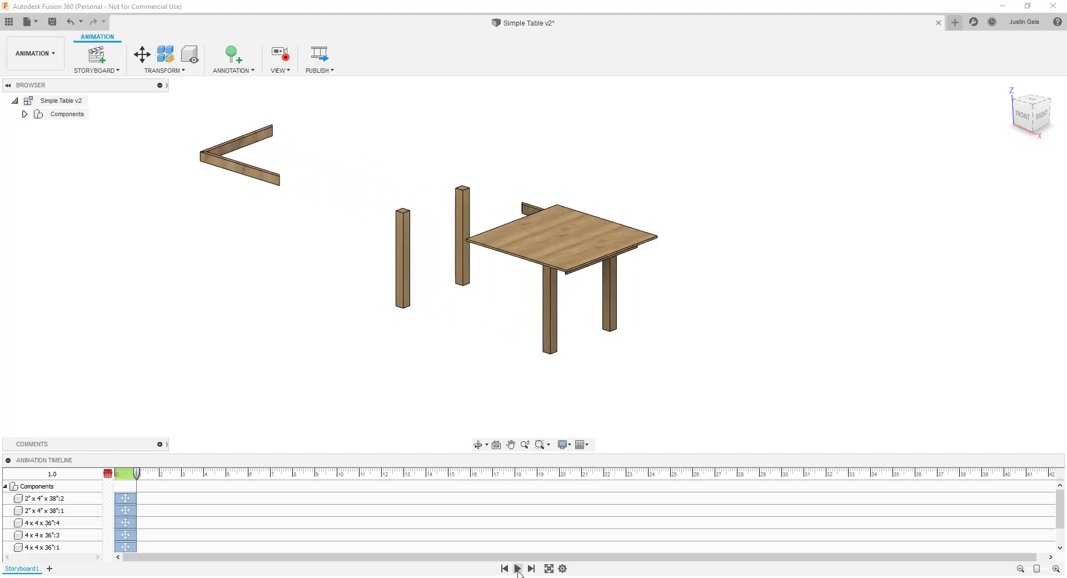
left_click(517, 568)
left_click_drag(137, 474, 107, 474)
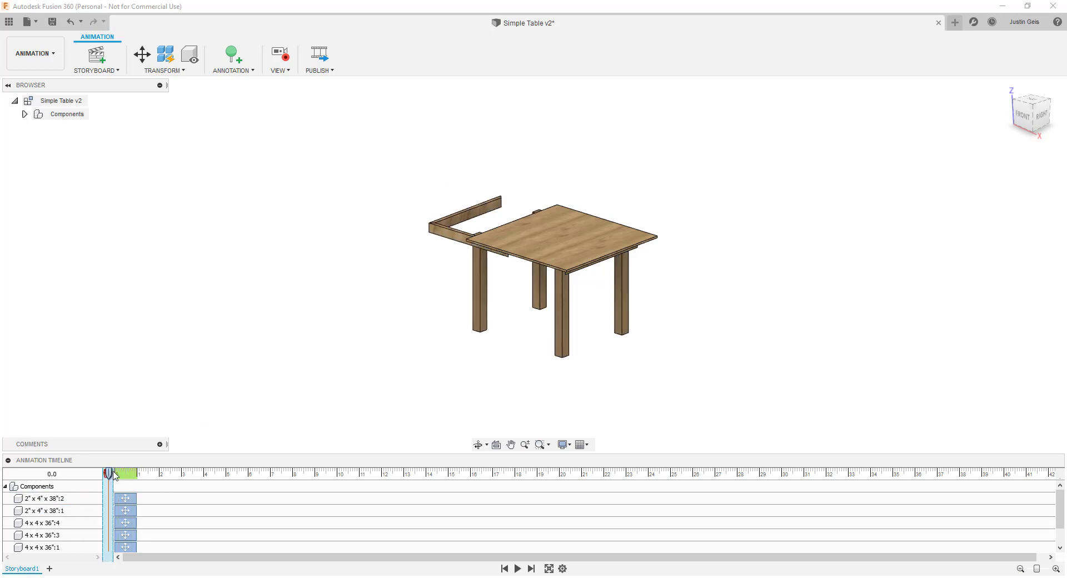
- Delete all the component explosion actions from the animation timeline
left_click(127, 498)
left_click(125, 510, "ctrl")
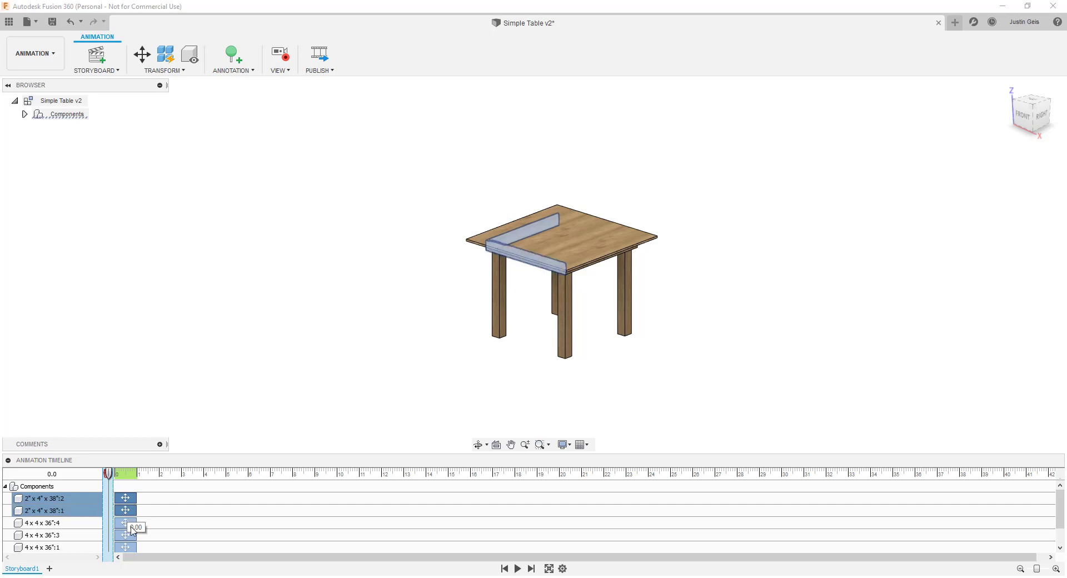
left_click(131, 534, "shift")
scroll(132, 532, "down", 1)
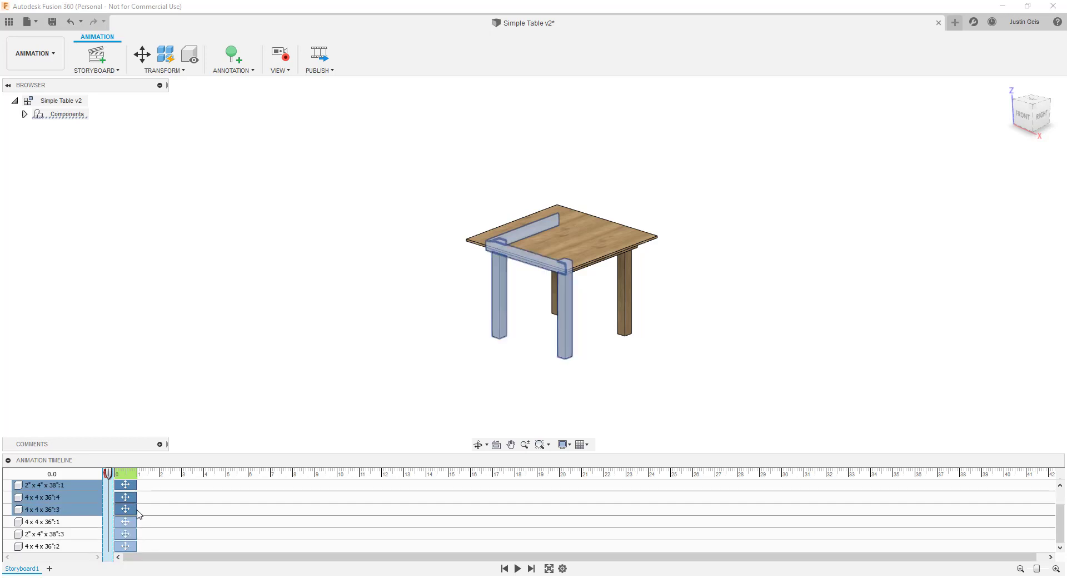
left_click(124, 547, "shift")
right_click(124, 549)
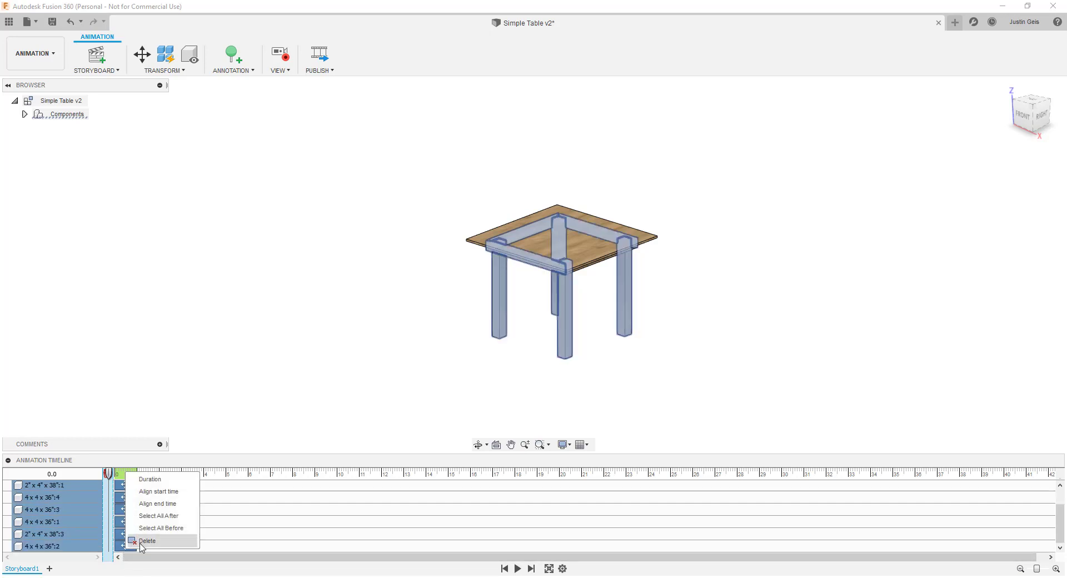
left_click(136, 543)
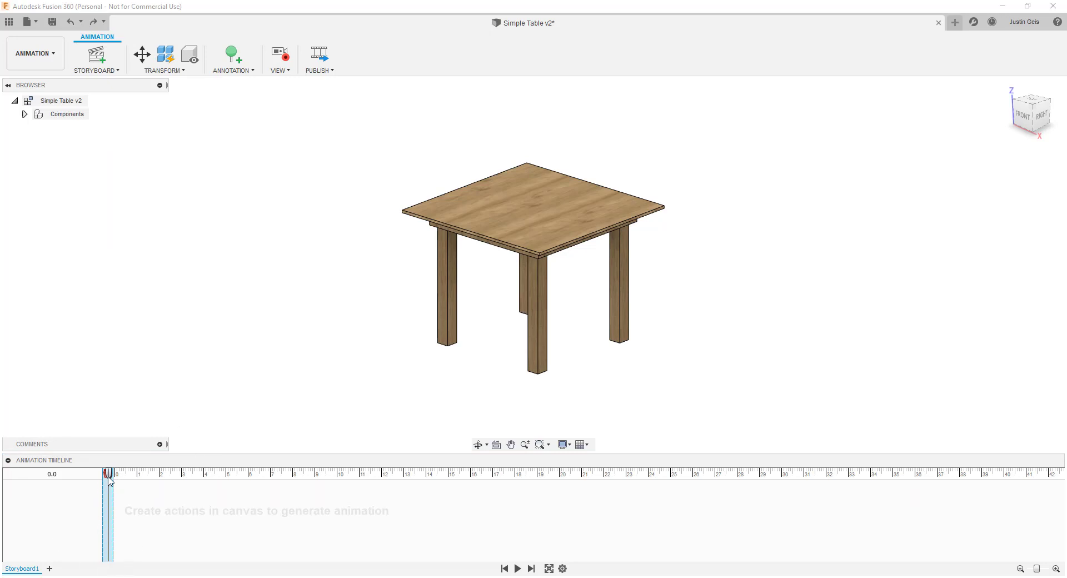
- Set the playhead to 2.0 seconds and move the plywood tabletop up 15 in along Z
mouse_move(114, 480)
left_mouse_down()
mouse_move(179, 483)
mouse_move(109, 484)
left_mouse_up()
left_click_drag(110, 478, 160, 480)
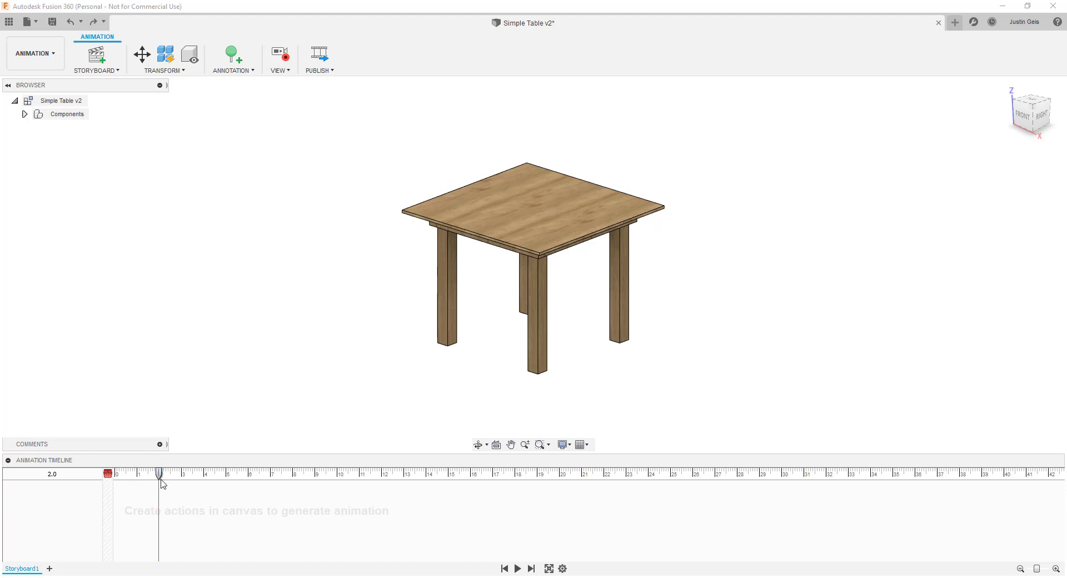
left_click(530, 207)
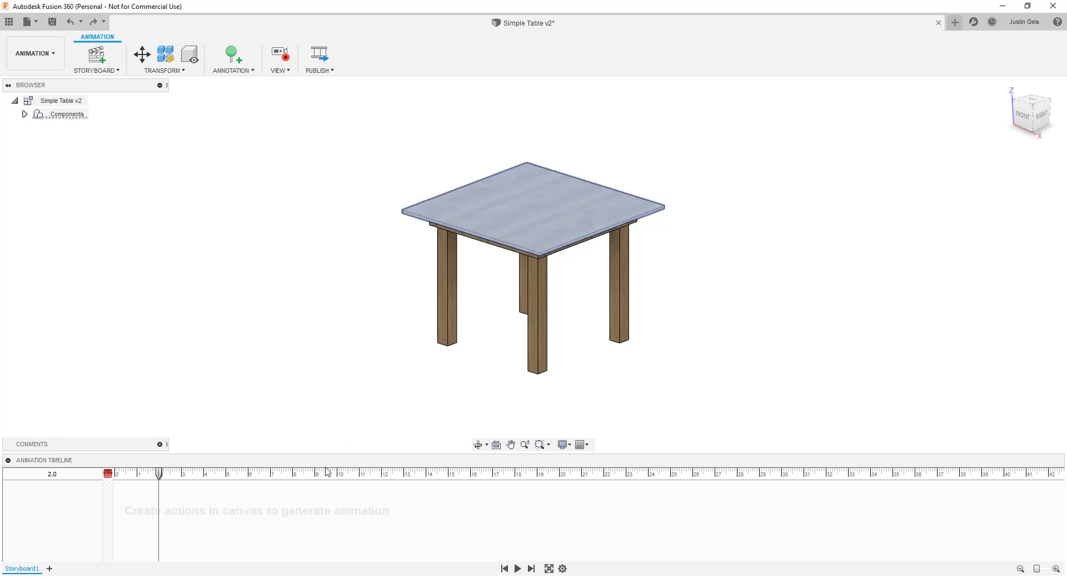
left_click(544, 219)
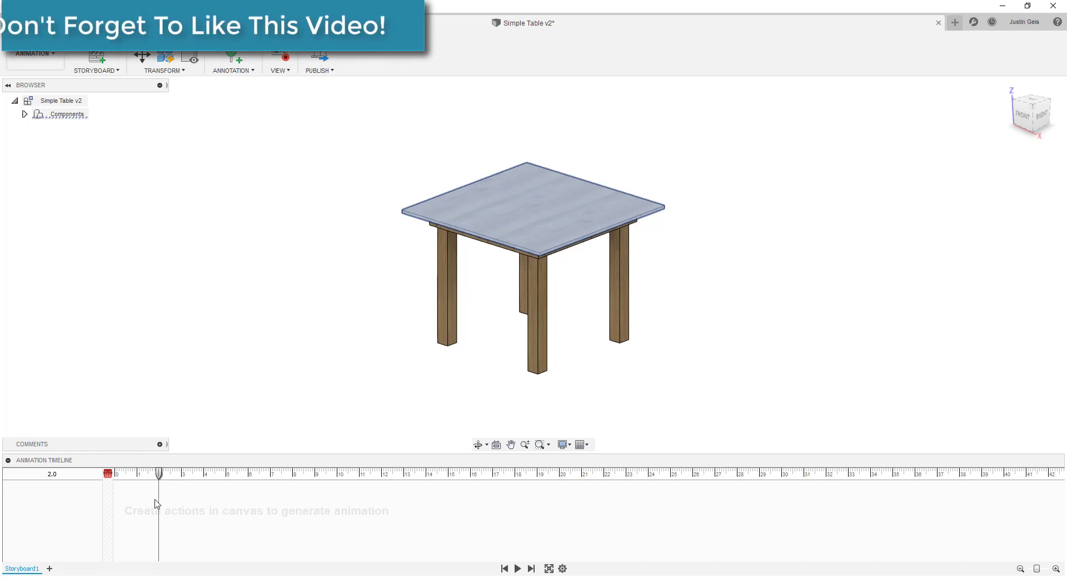
left_click(148, 62)
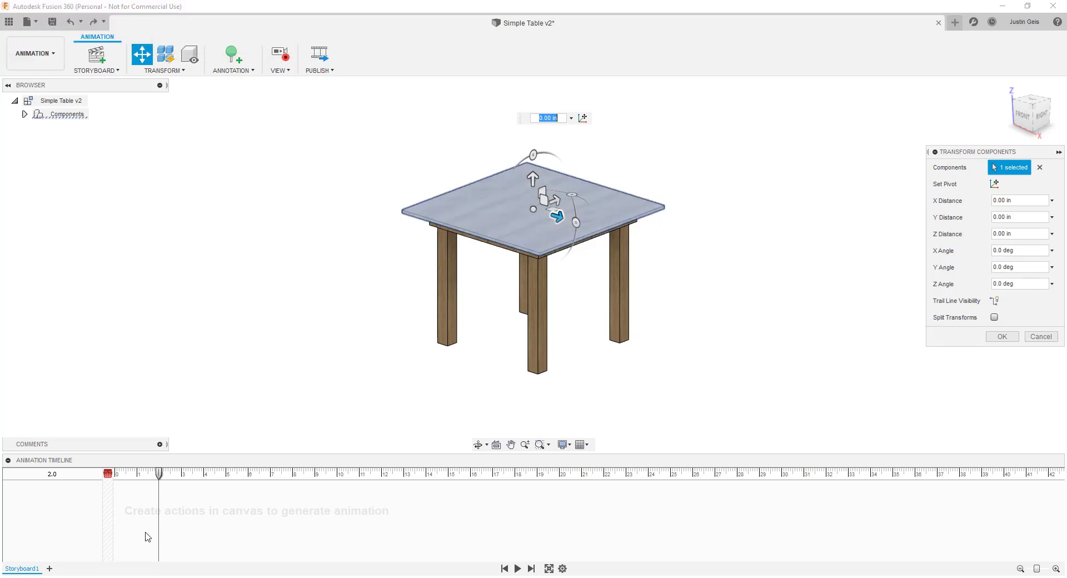
left_click_drag(532, 178, 533, 110)
type("15")
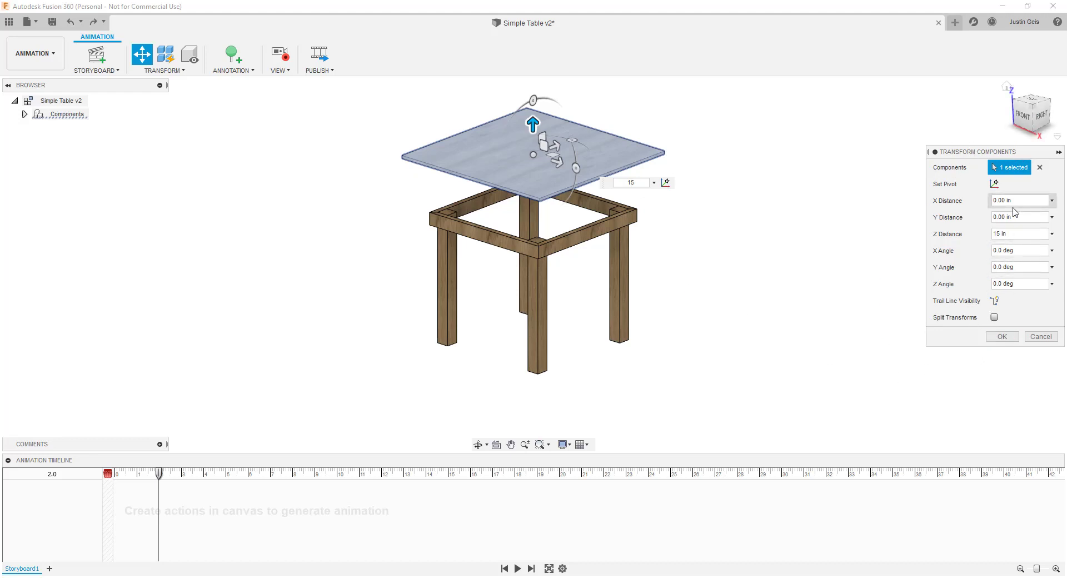
left_click(1001, 336)
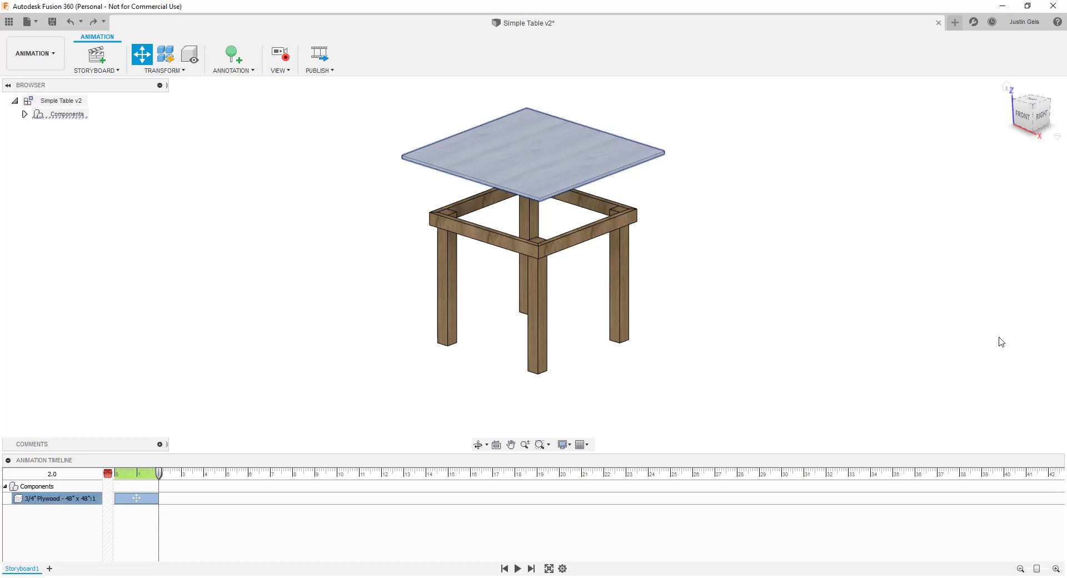
- Rewind the timeline to the start and play back the plywood tabletop's movement
left_click(49, 500)
left_click(70, 500)
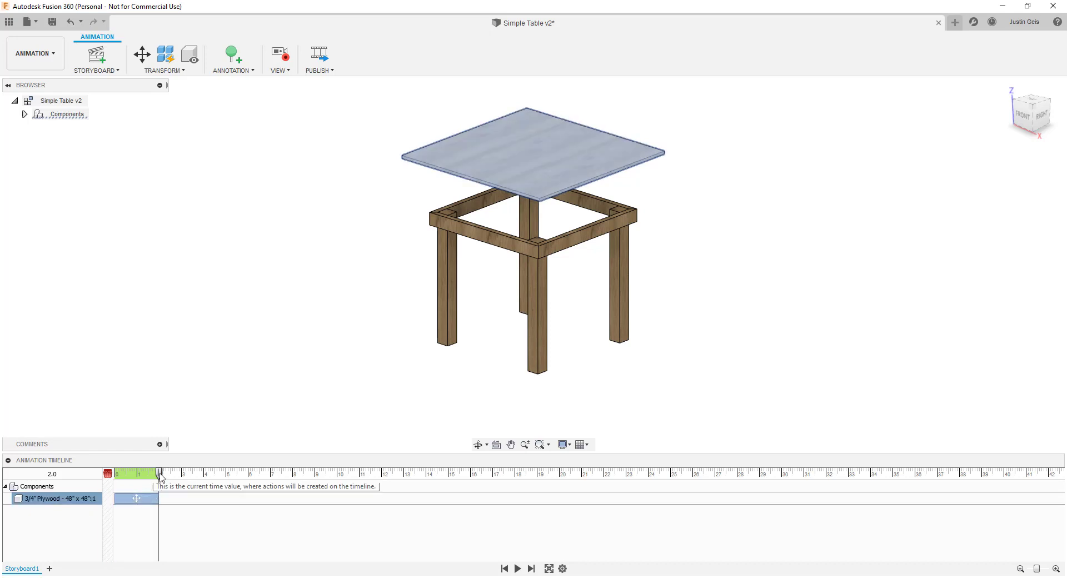
left_click(135, 474)
left_click_drag(135, 475, 108, 476)
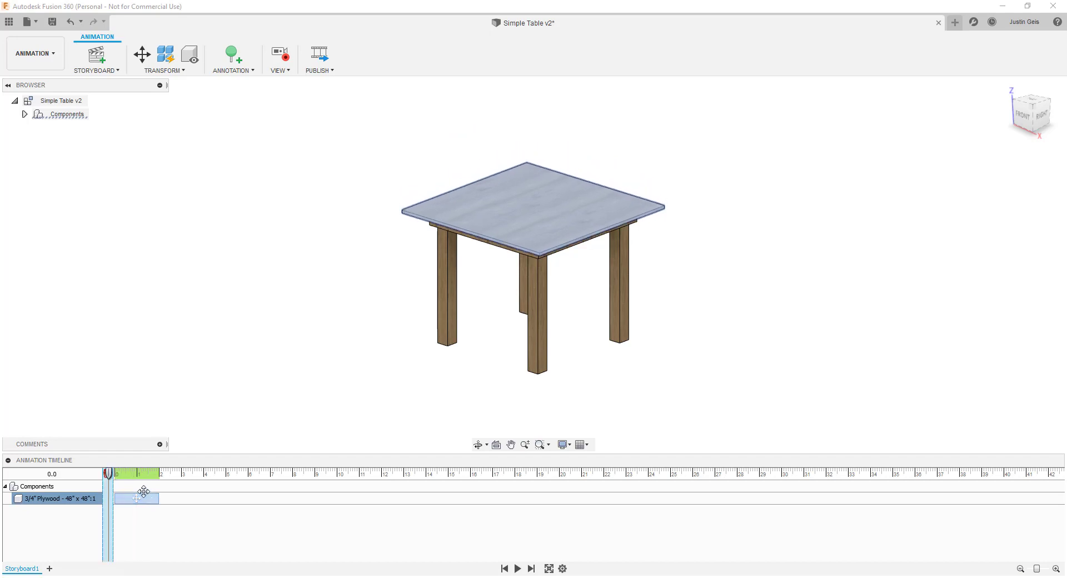
left_click(518, 569)
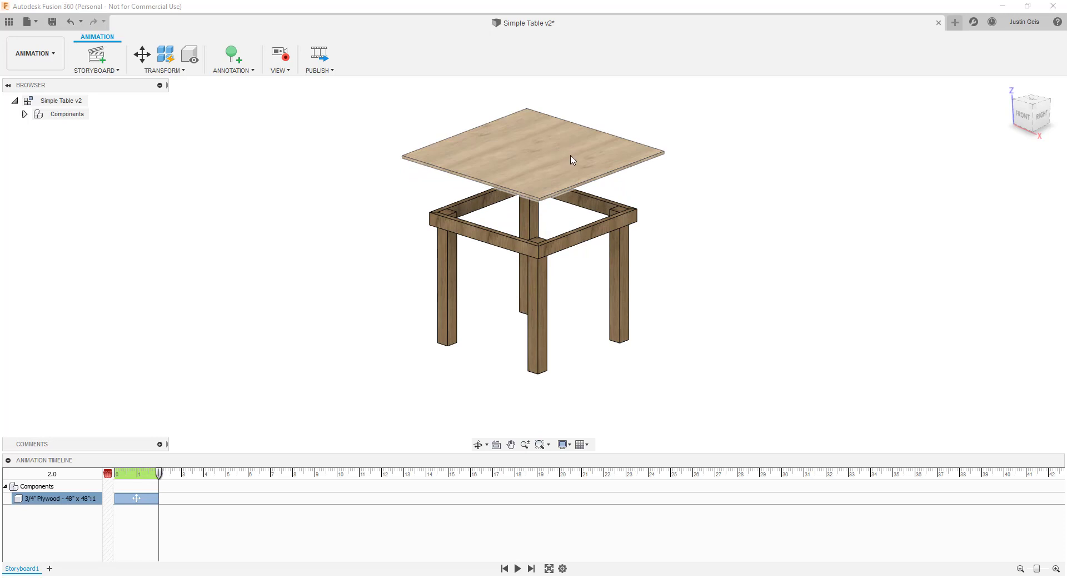
left_click(565, 120)
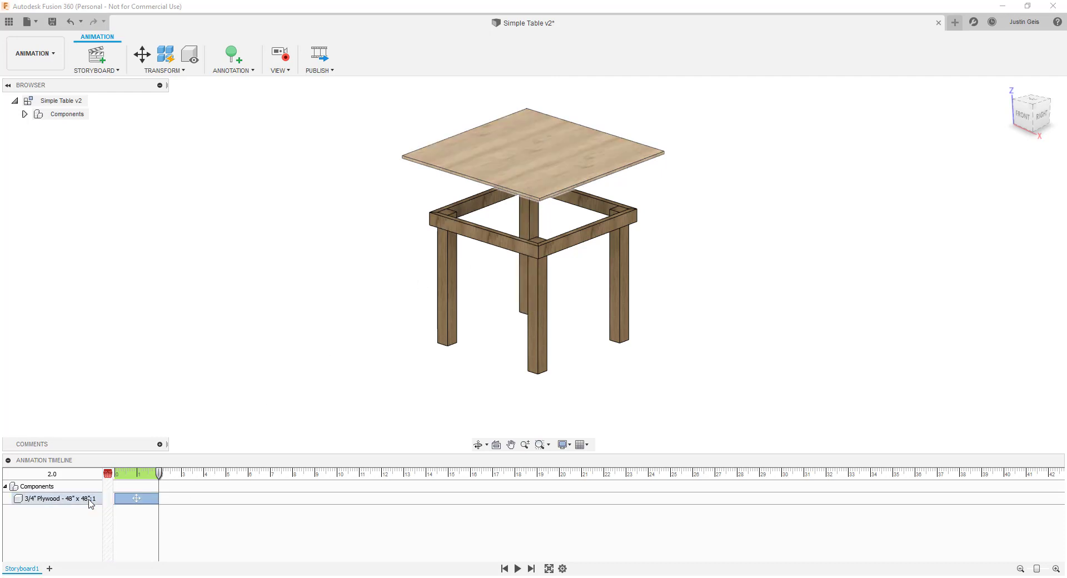
- Transform the 2" x 4" x 38":2 apron board by -5 in in Z and -15 in in Y at 2.0 seconds, and replay the animation
left_click(489, 207)
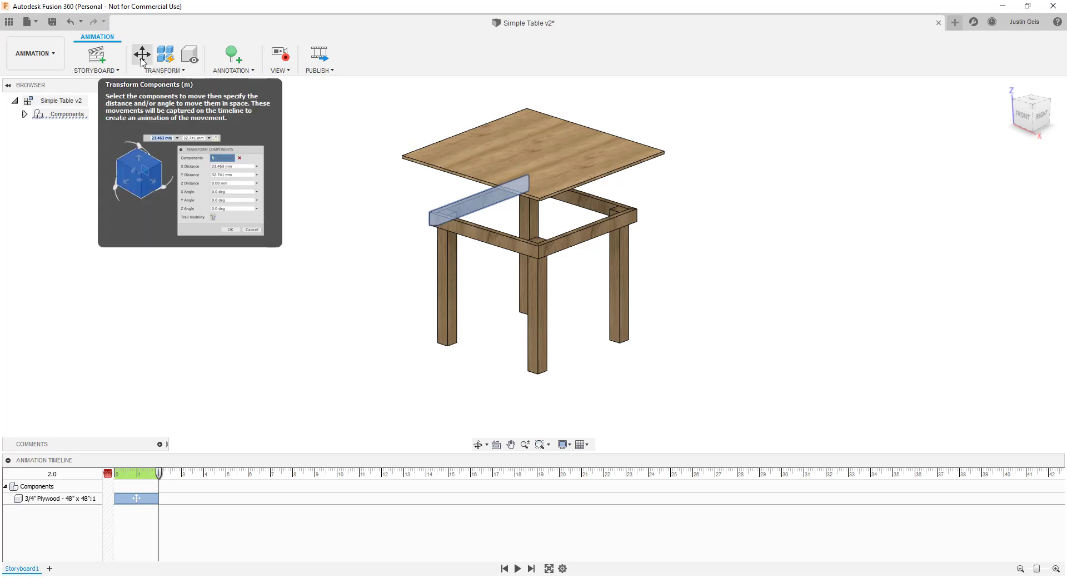
left_click(141, 56)
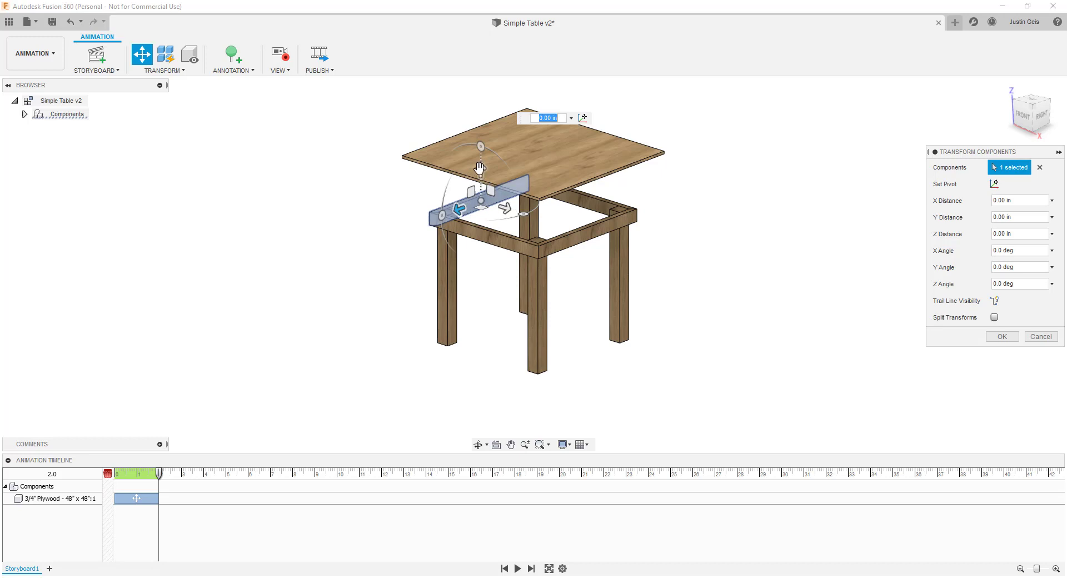
left_click_drag(479, 167, 479, 168)
left_click_drag(480, 184, 480, 190)
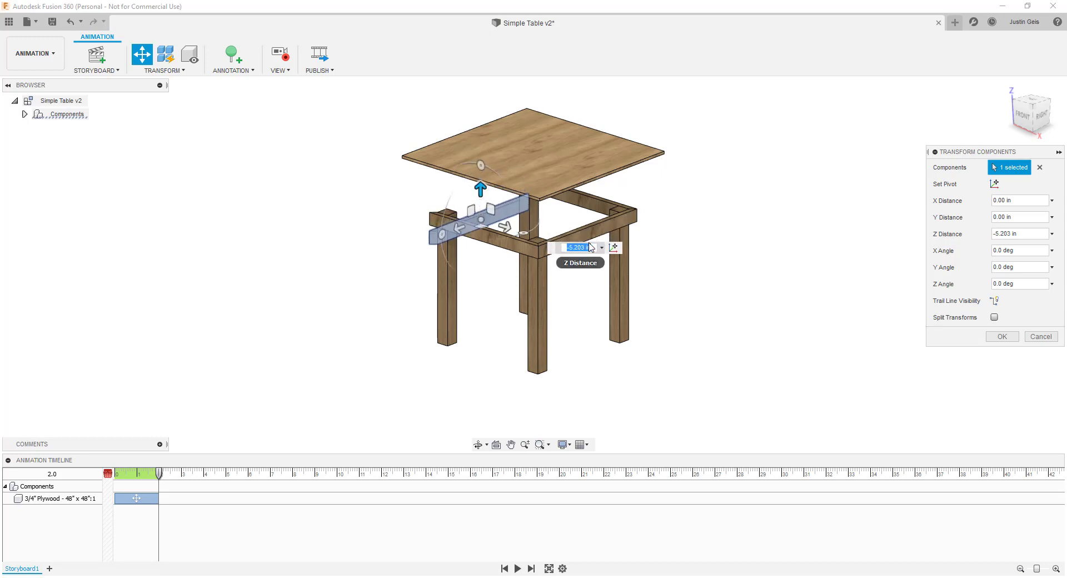
type("-5")
key("Return")
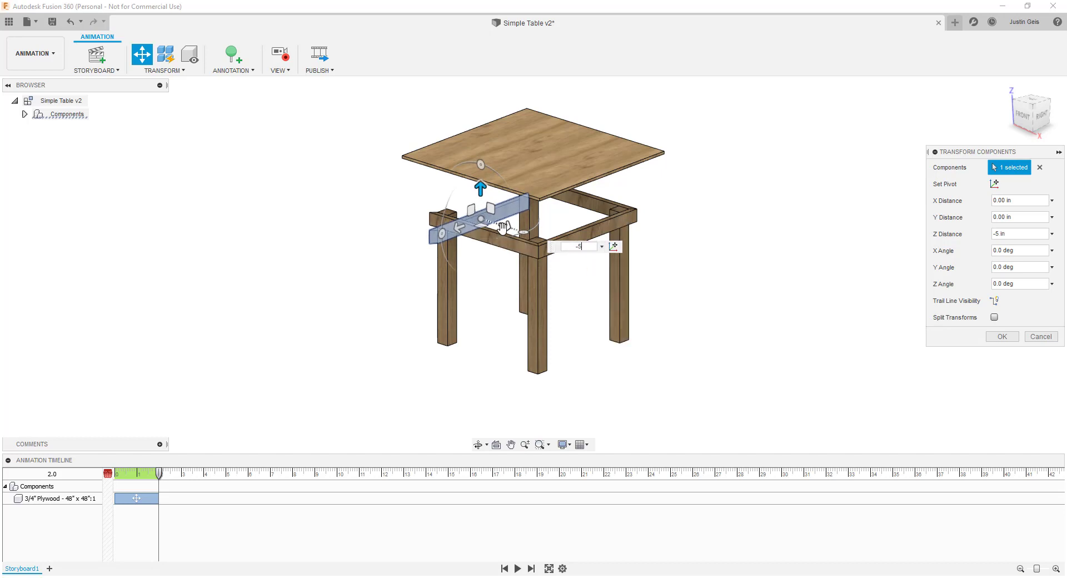
left_click_drag(504, 226, 459, 204)
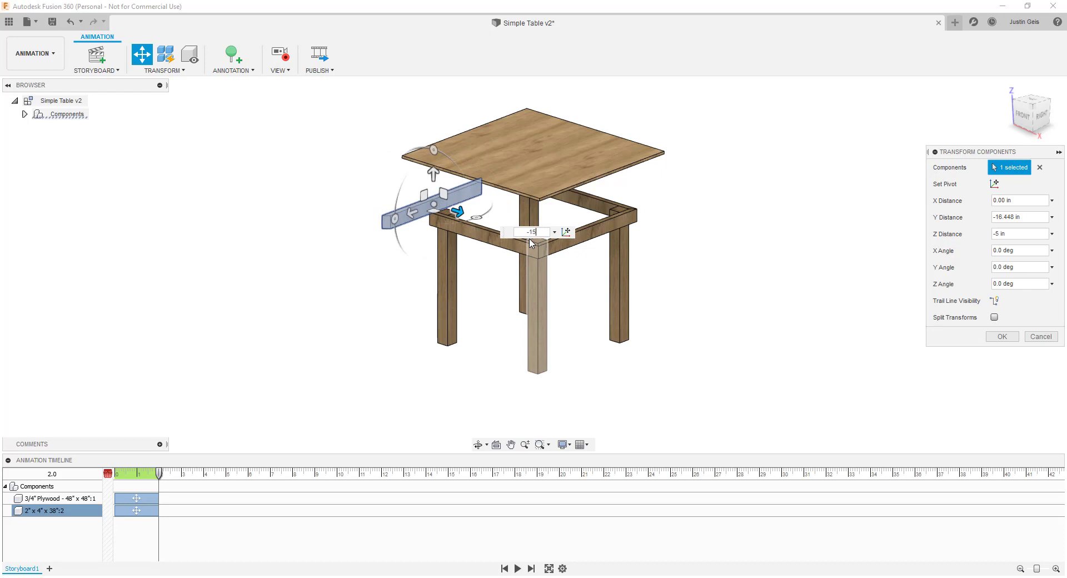
key("Return")
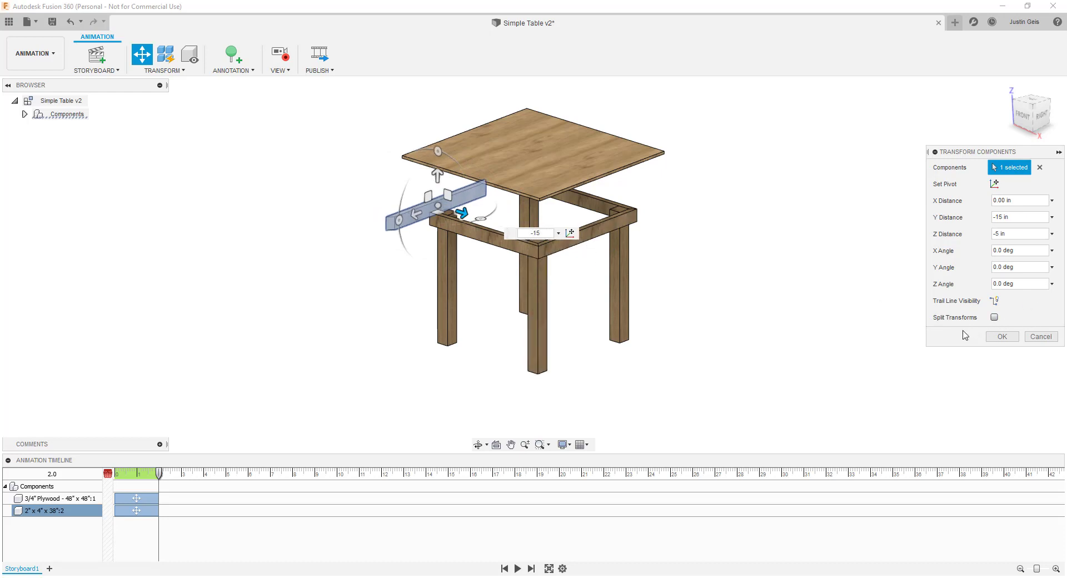
left_click(995, 339)
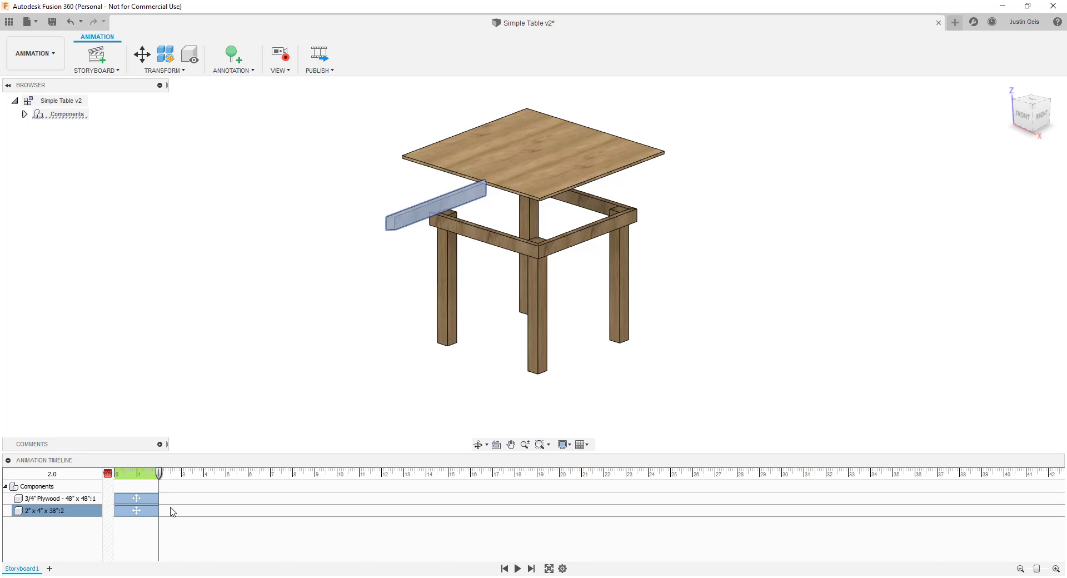
left_click_drag(160, 479, 114, 485)
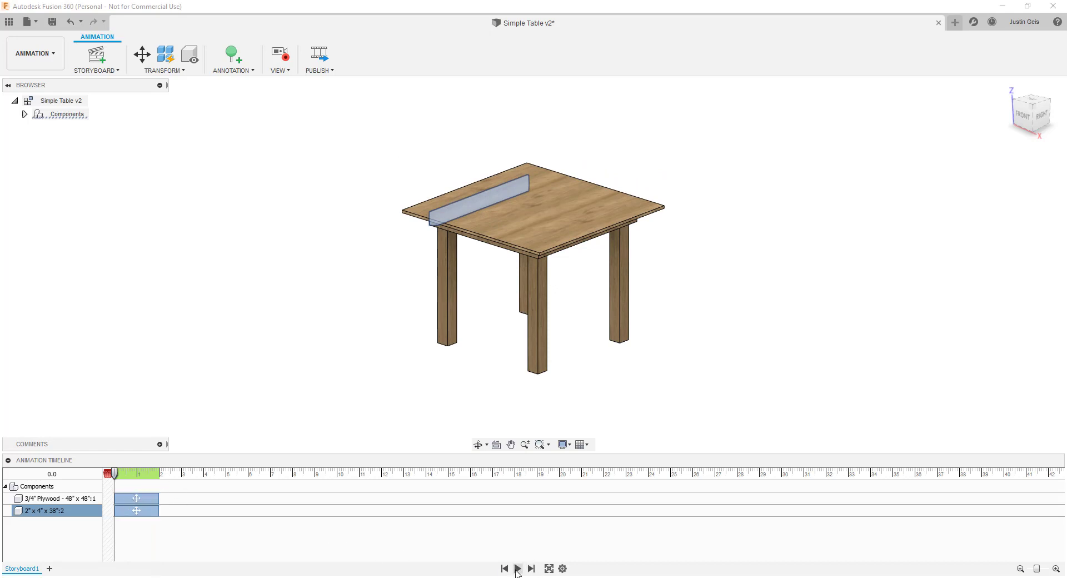
left_click(518, 568)
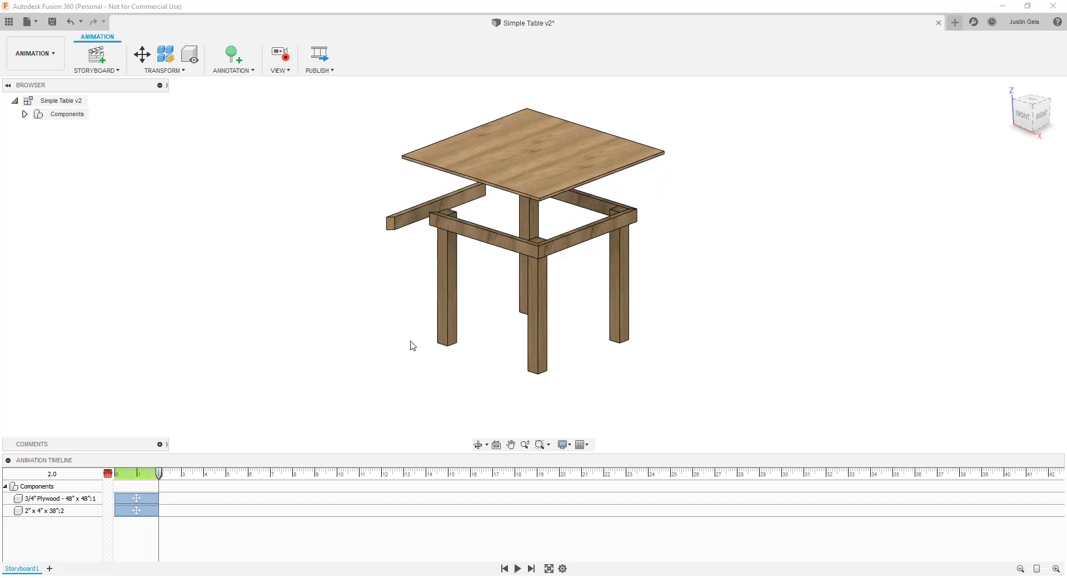
- Transform the 2" x 4" x 38":1 apron board by -5 in in Z and -15 in in Y at 2.0 seconds
left_click(506, 246)
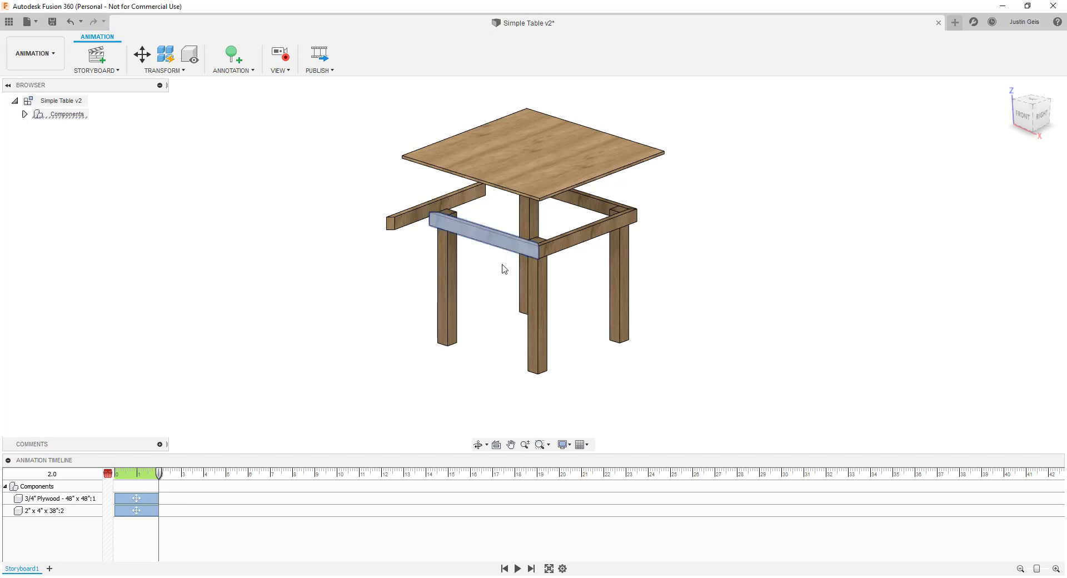
left_click(143, 54)
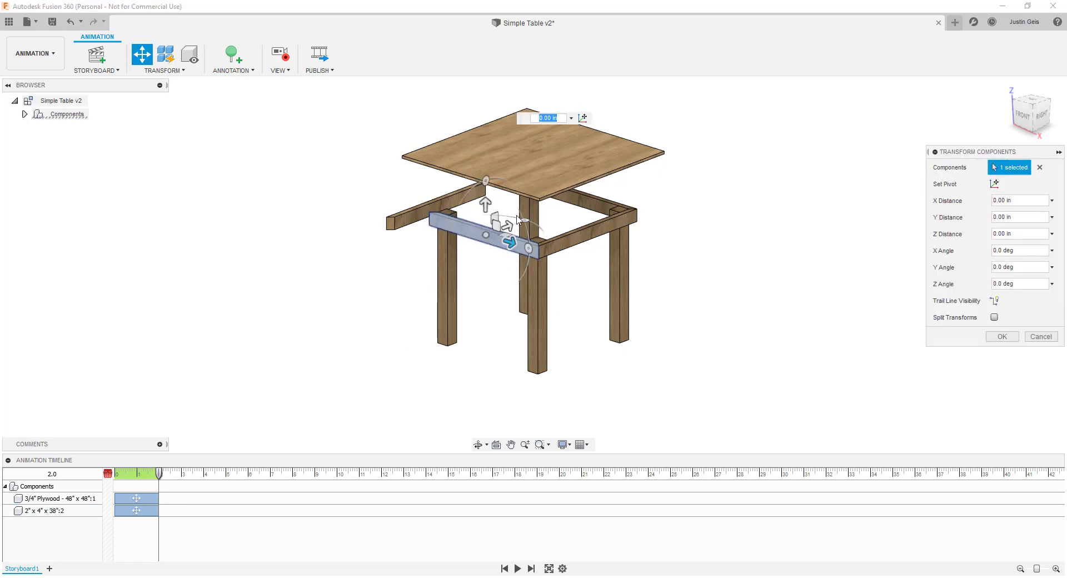
left_click_drag(485, 204, 485, 213)
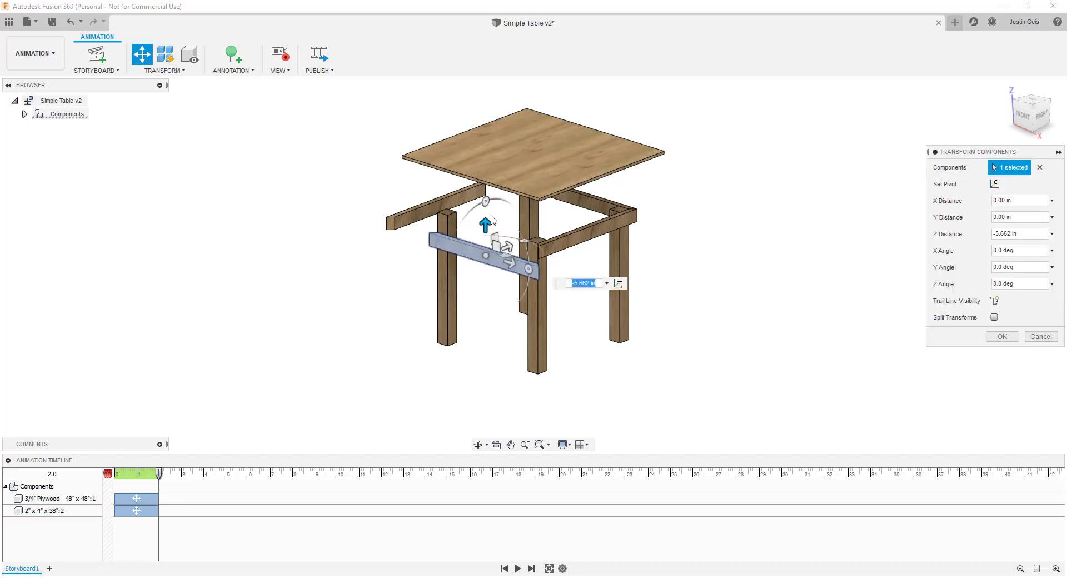
type("-5")
key("Return")
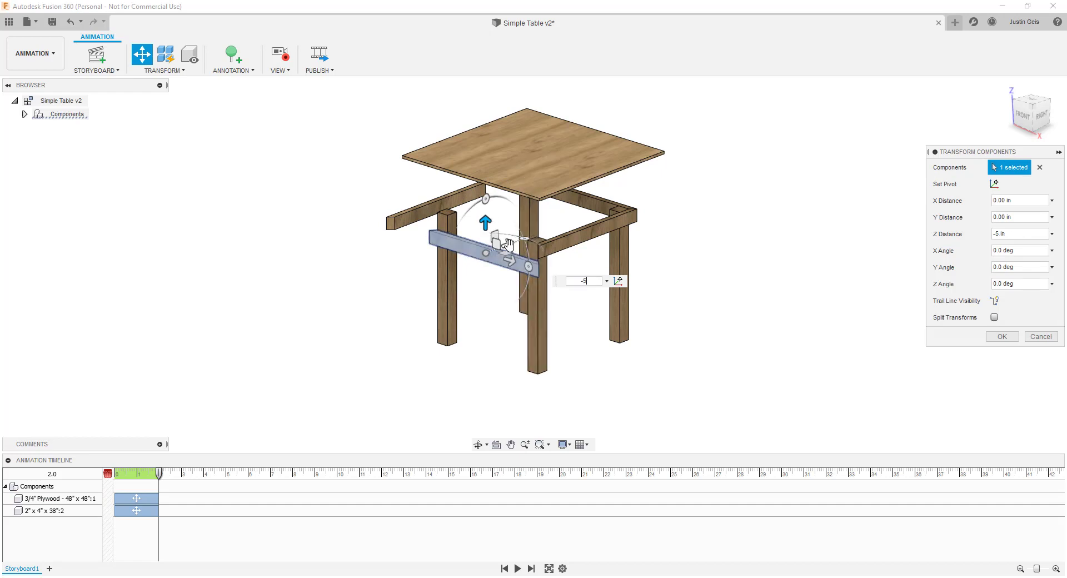
left_click_drag(506, 245, 484, 253)
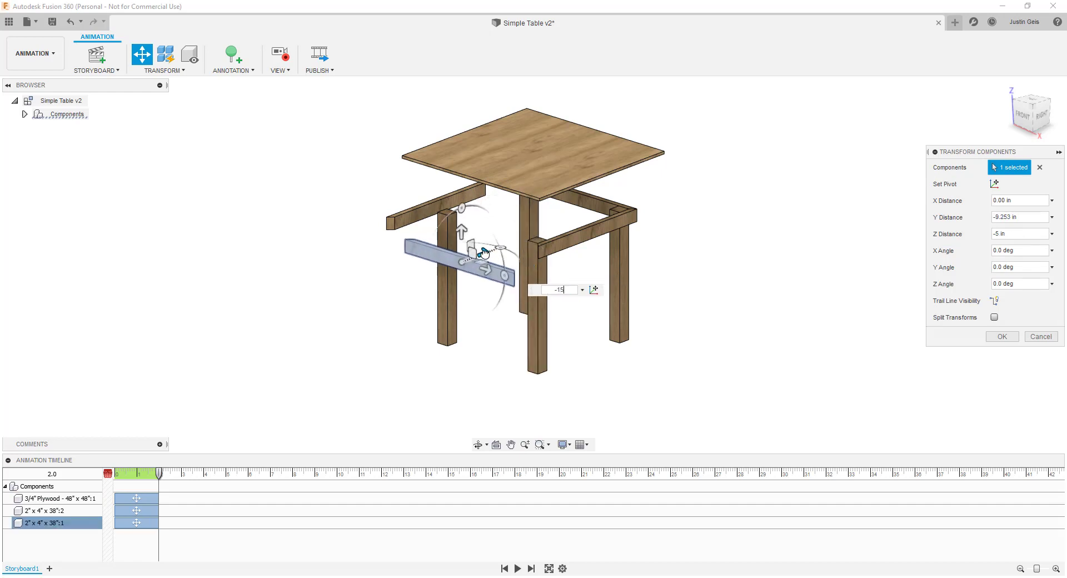
type("-15")
key("Return")
left_click(996, 337)
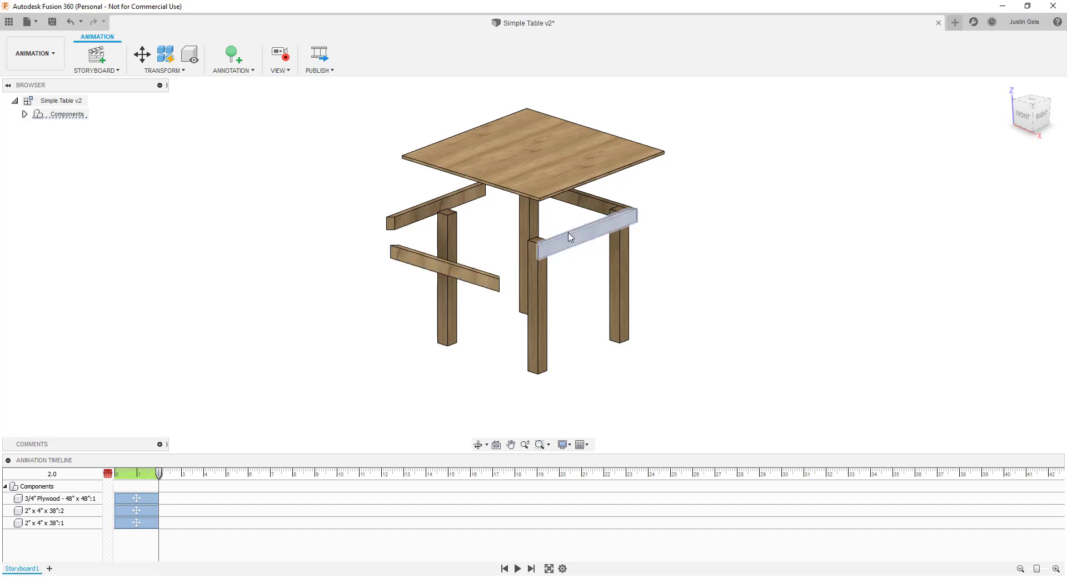
- Transform the 2" x 4" x 38":4 apron board downward along Z and horizontally outward from the table at 2.0 seconds
left_click(586, 231)
left_click(142, 62)
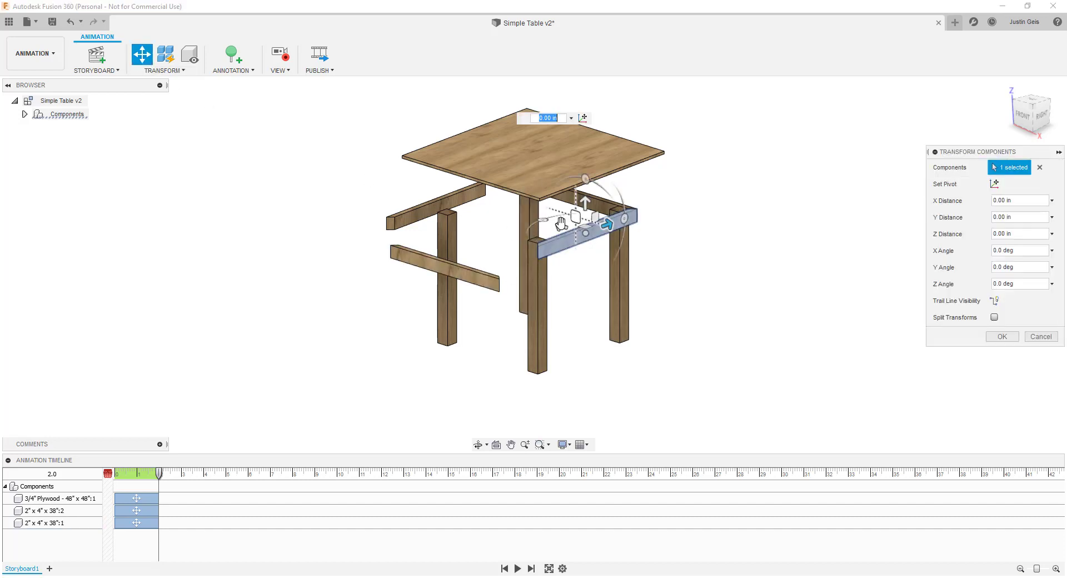
left_click_drag(584, 204, 585, 224)
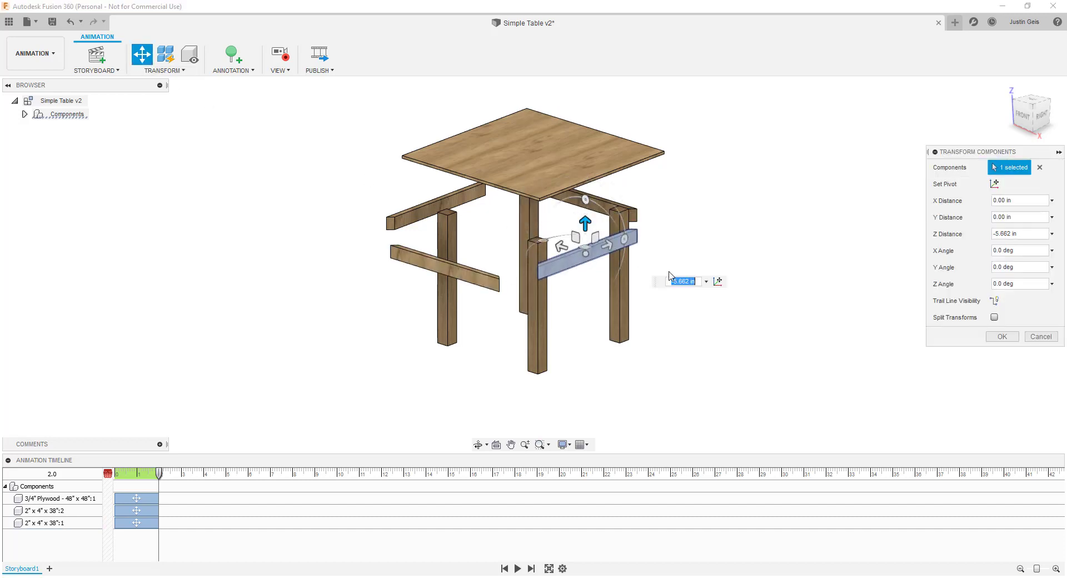
key("Return")
left_click_drag(560, 247, 599, 259)
- Transform the 2" x 4" x 38":3 apron board by -5 in in Z and horizontally outward, and replay the animation from the start
left_click(594, 201)
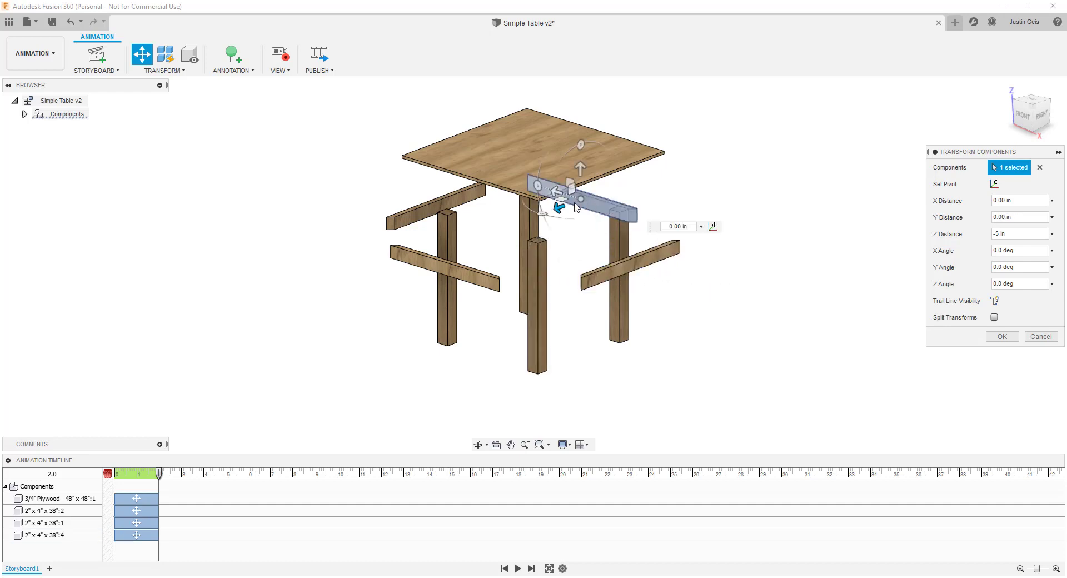
left_click_drag(589, 209, 619, 203)
key("Return")
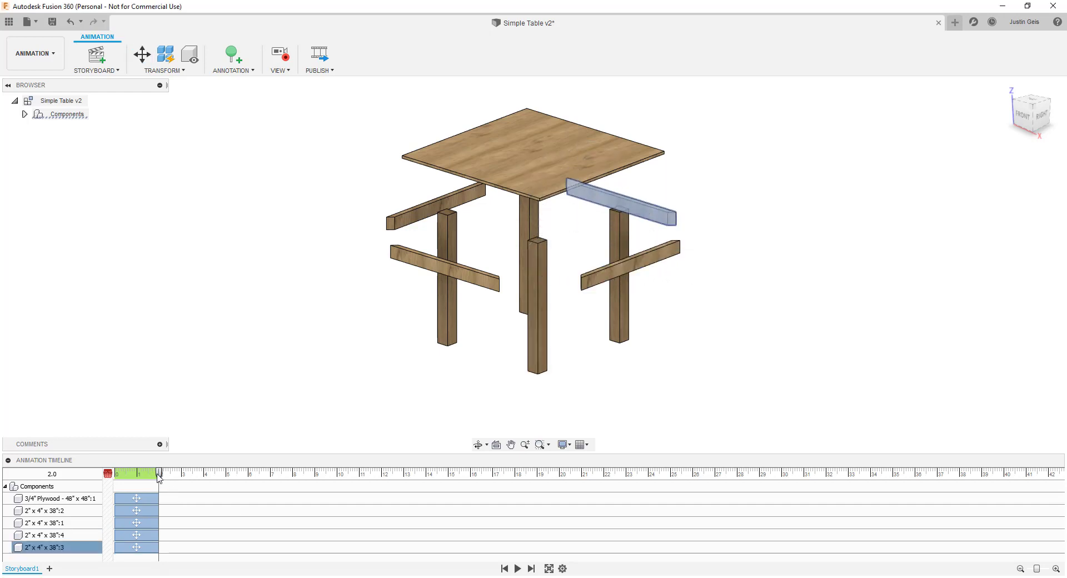
left_click_drag(159, 477, 115, 481)
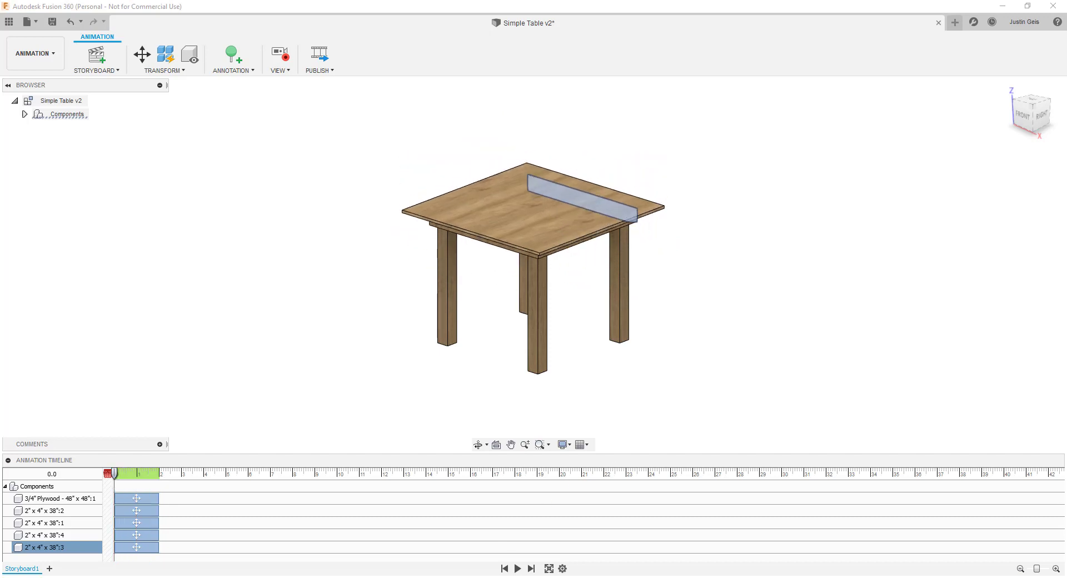
left_click(517, 569)
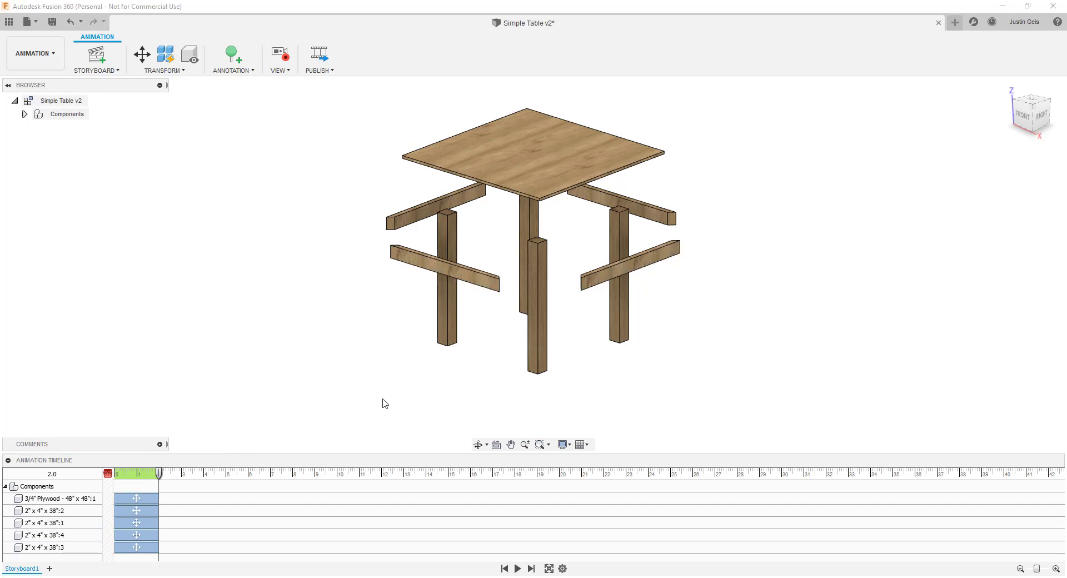
- Move the table legs down and outward, away from the apron boards, at 2.0 seconds
left_click(447, 289)
left_click_drag(441, 344, 410, 350)
left_click(537, 312)
left_click_drag(536, 261, 497, 341)
key("Return")
key("space")
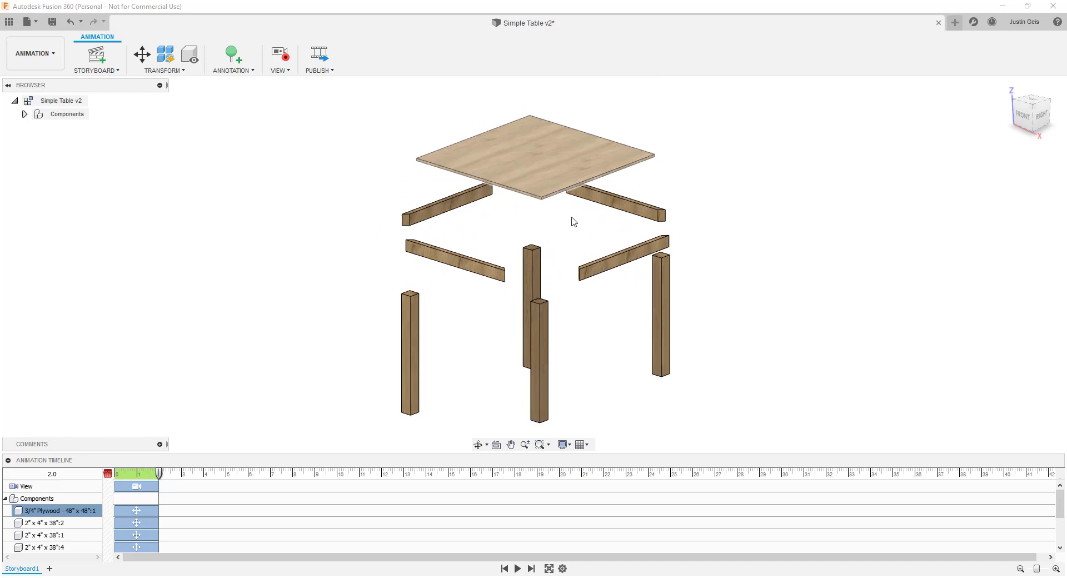
- Delete the recorded camera view action from the animation timeline
middle_click_drag(572, 222, 552, 195)
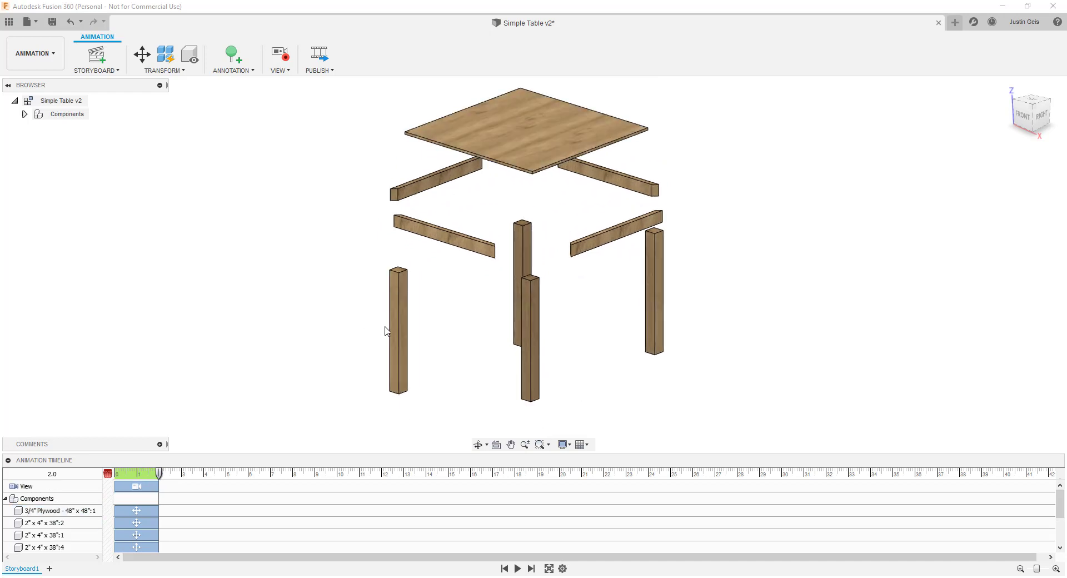
right_click(136, 487)
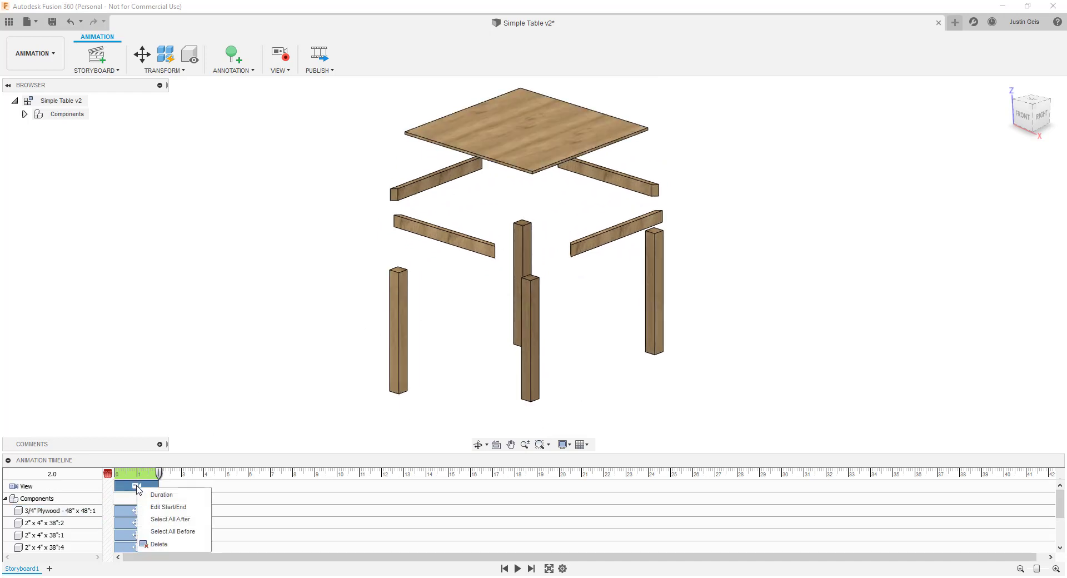
left_click(167, 547)
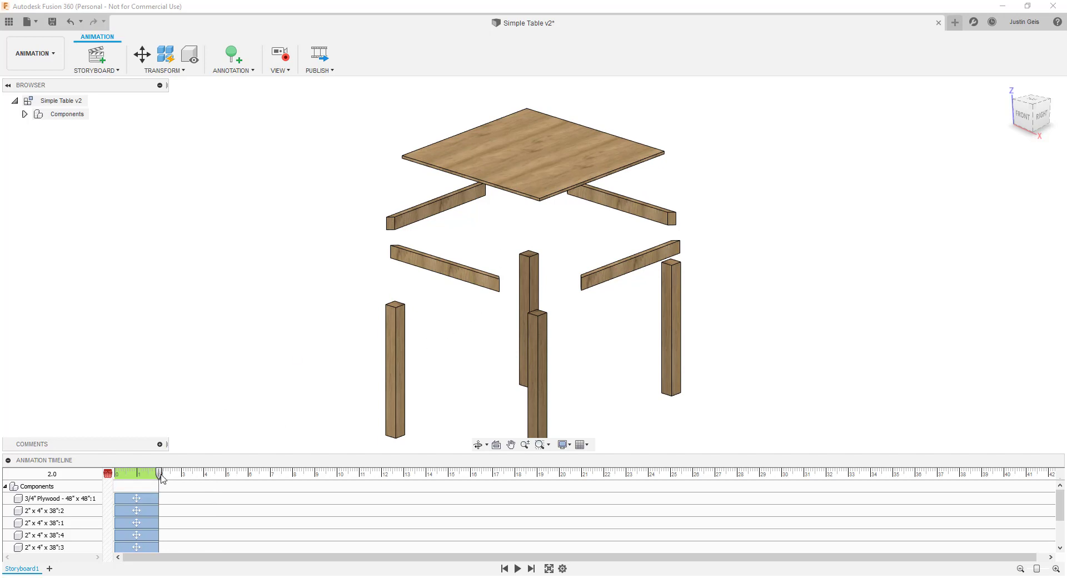
- Return the playhead to 0.0 and orbit to a lower starting view of the assembled table without recording a camera action
left_click_drag(161, 475, 110, 476)
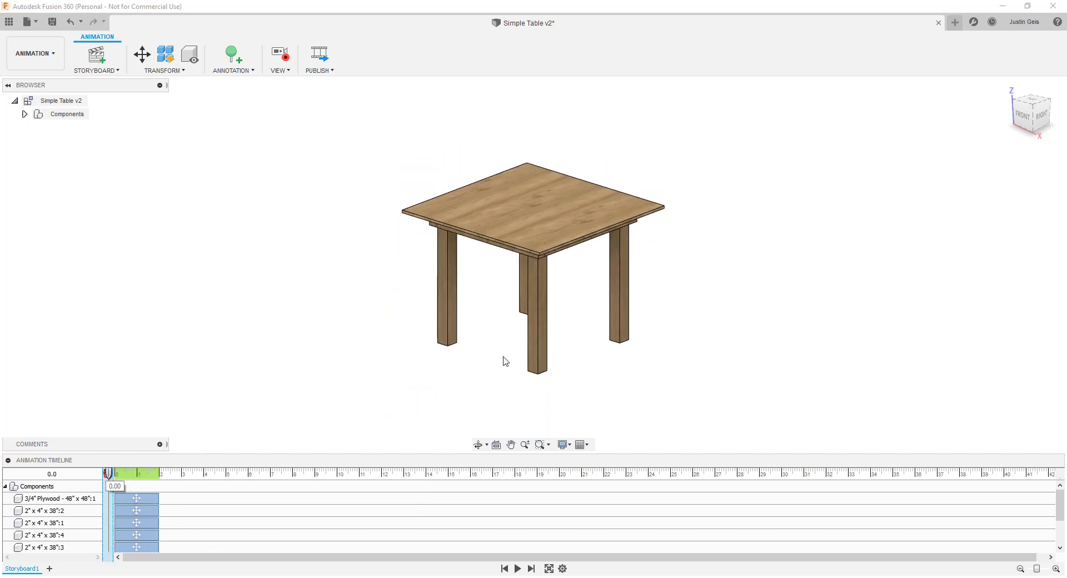
middle_click_drag(561, 361, 564, 351, "shift")
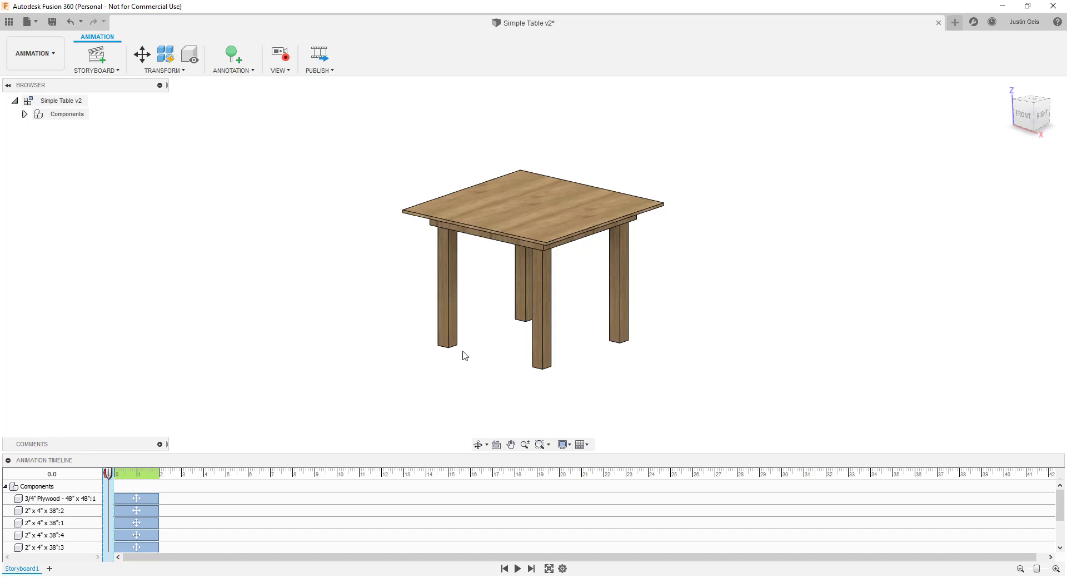
middle_click_drag(465, 355, 455, 333, "shift")
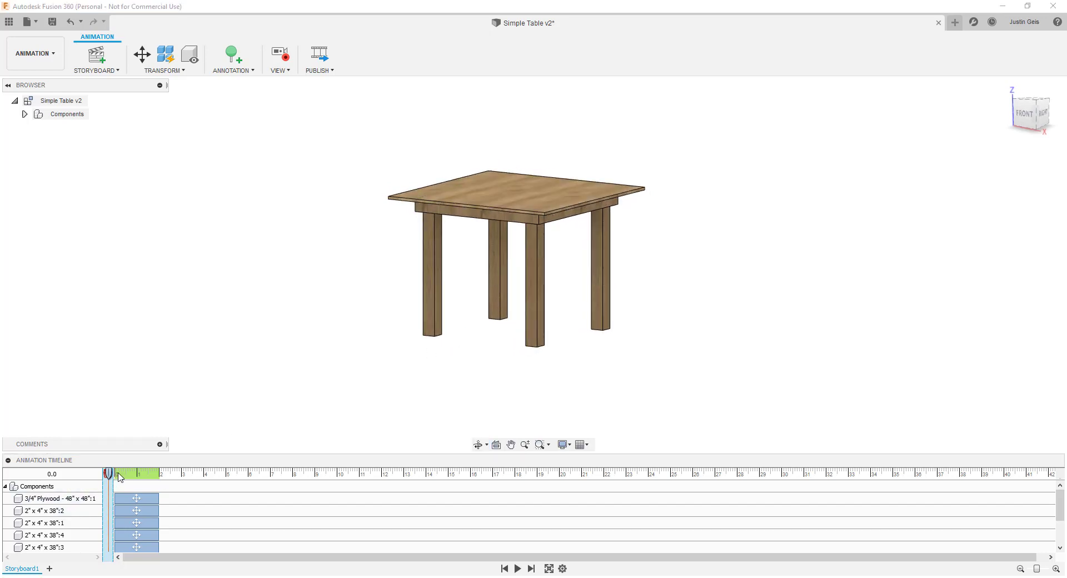
- Record a camera rotation around to the table's right side at 2.0 seconds, and play the animation back from the start
left_click_drag(120, 476, 160, 478)
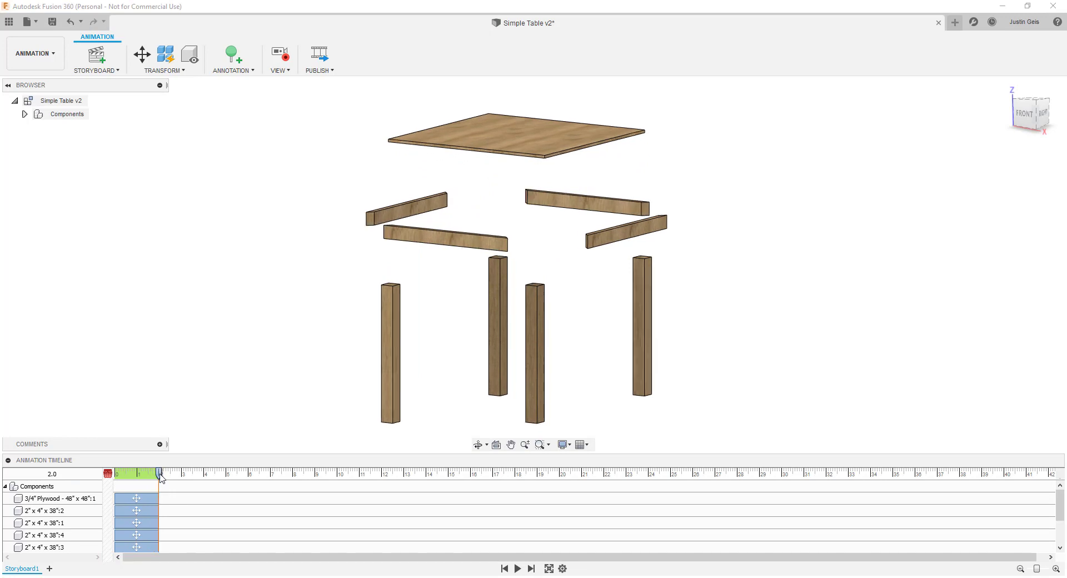
middle_click_drag(659, 322, 570, 337, "shift")
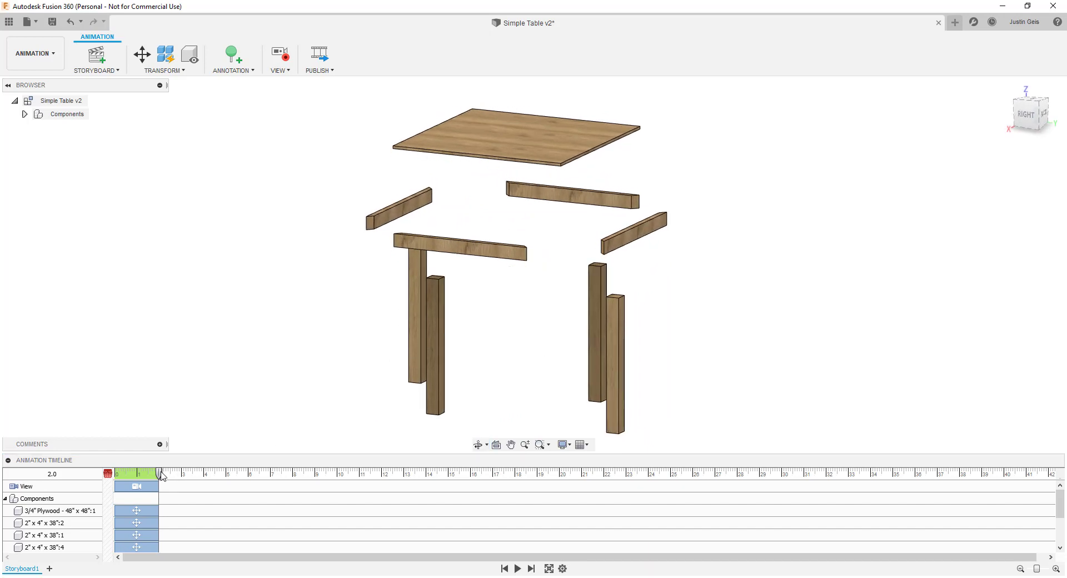
mouse_move(160, 473)
left_mouse_down()
mouse_move(129, 473)
mouse_move(160, 473)
left_mouse_up()
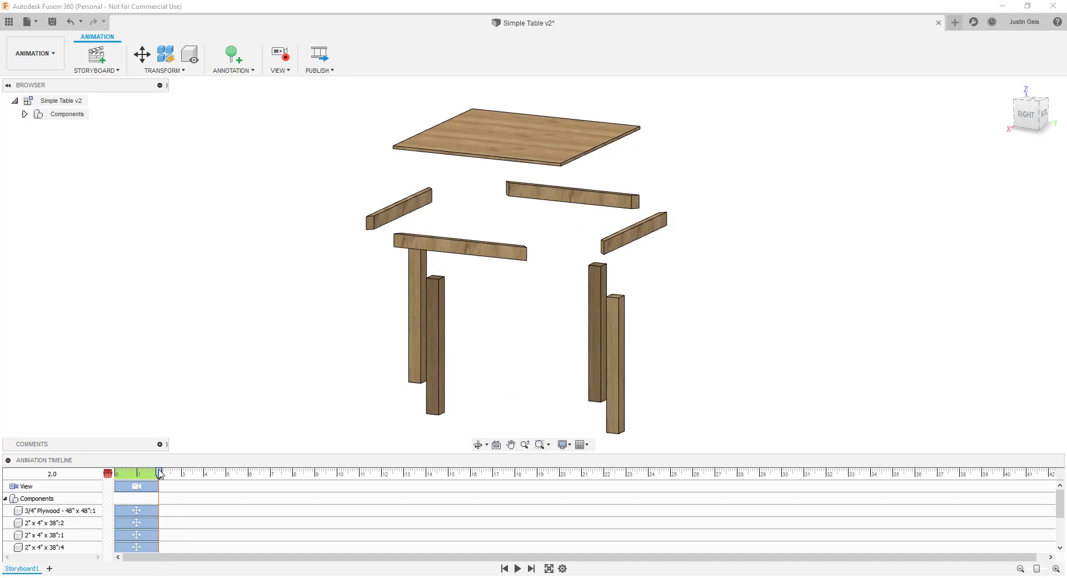
left_click(152, 487)
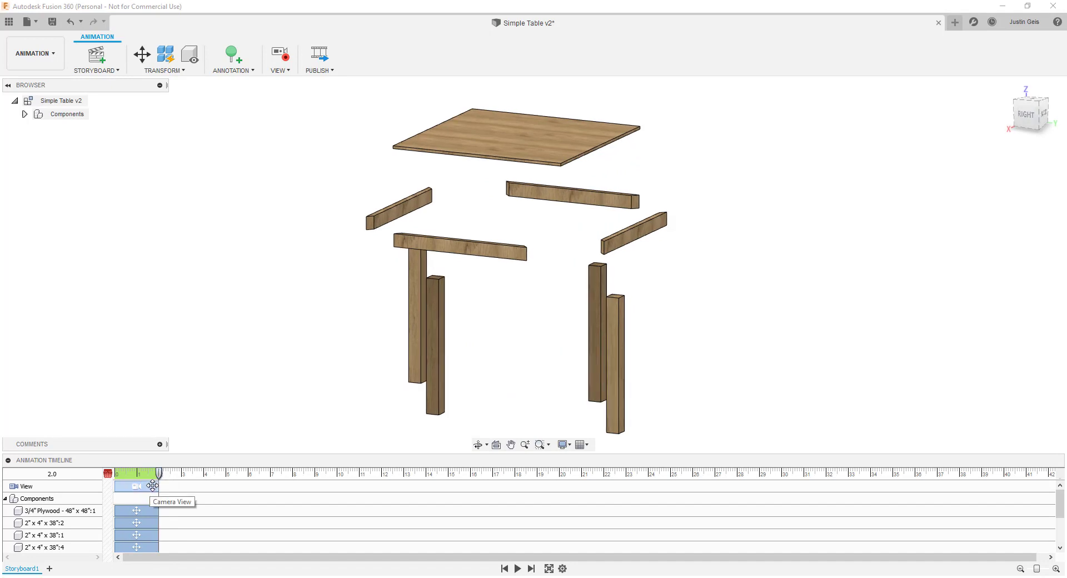
left_click_drag(159, 472, 115, 476)
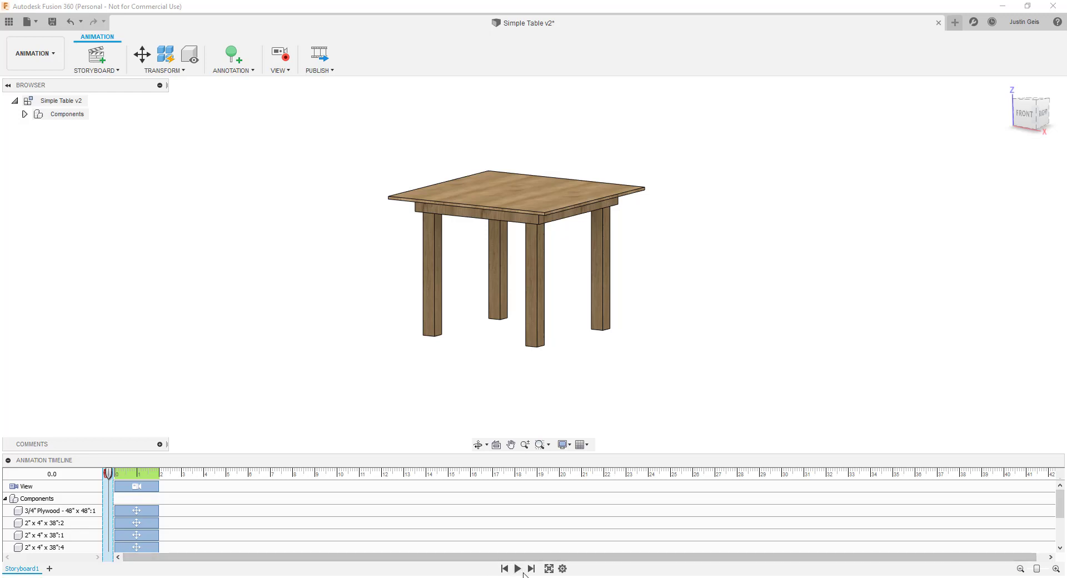
left_click(517, 568)
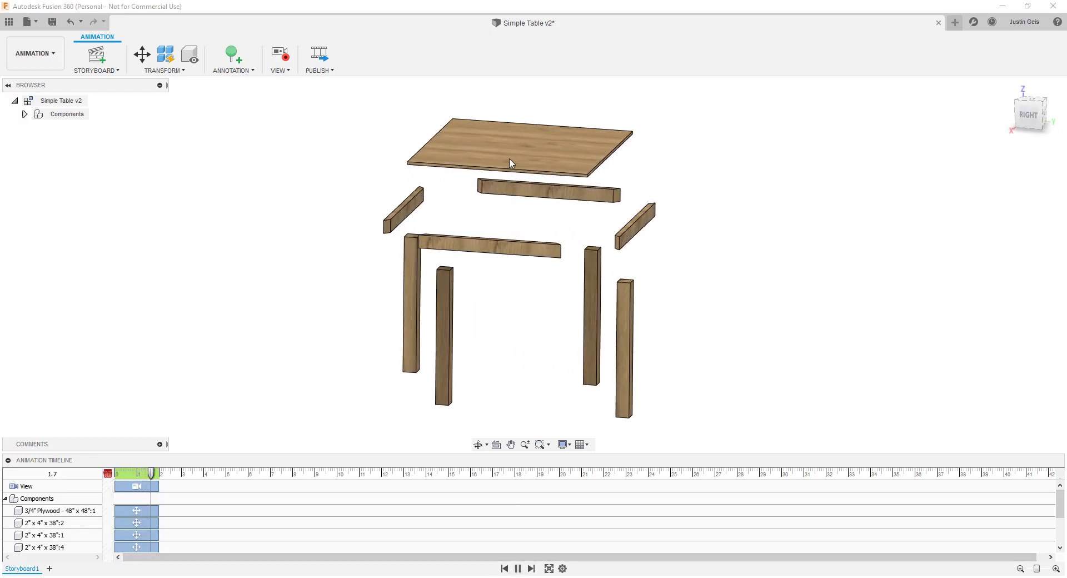
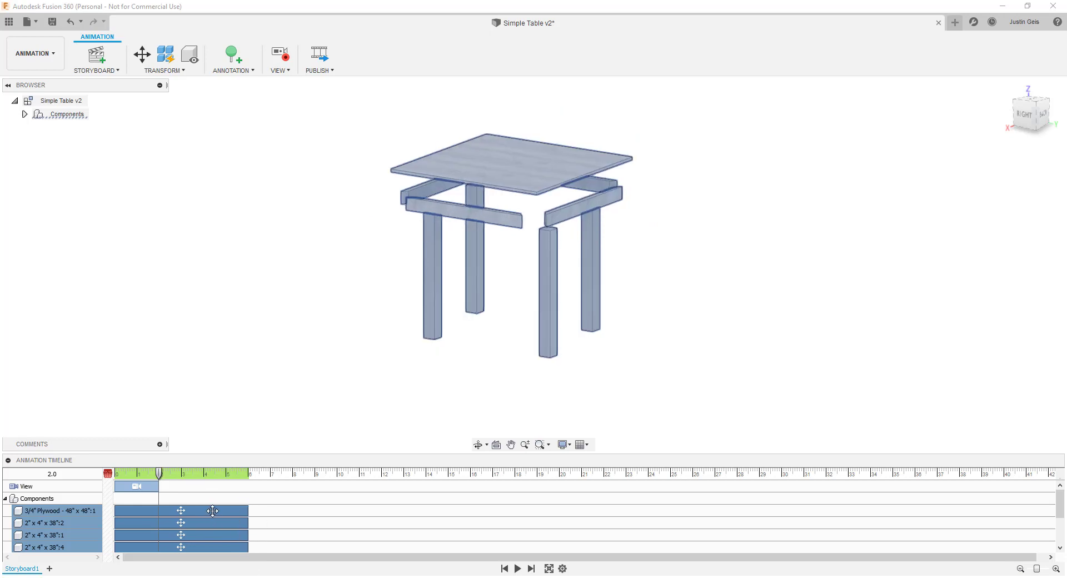
- Rewind to 0.0 and play back the lengthened 6-second component movements together with the camera move
left_click_drag(160, 477, 108, 474)
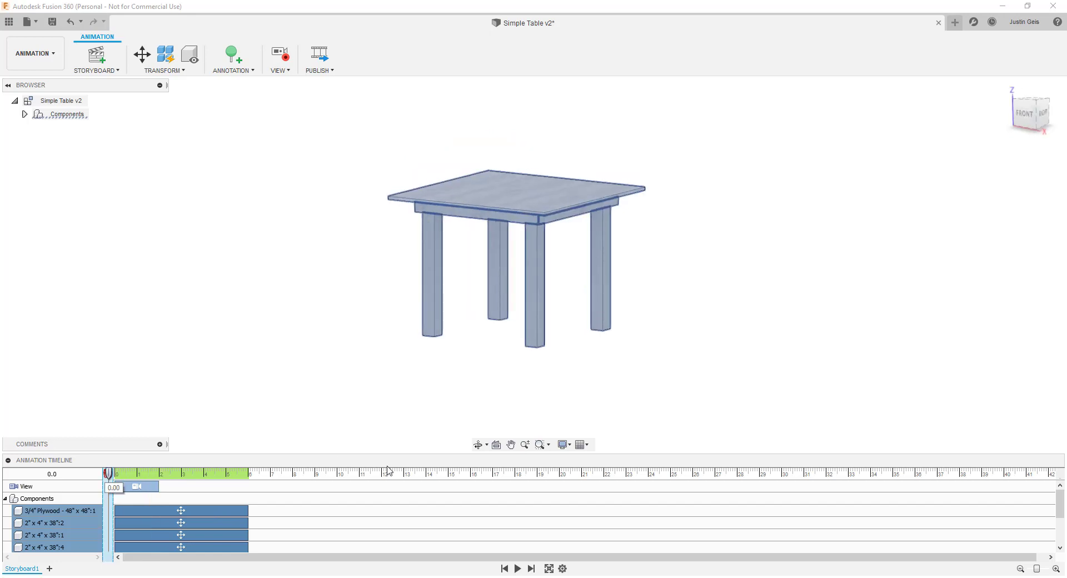
left_click(517, 568)
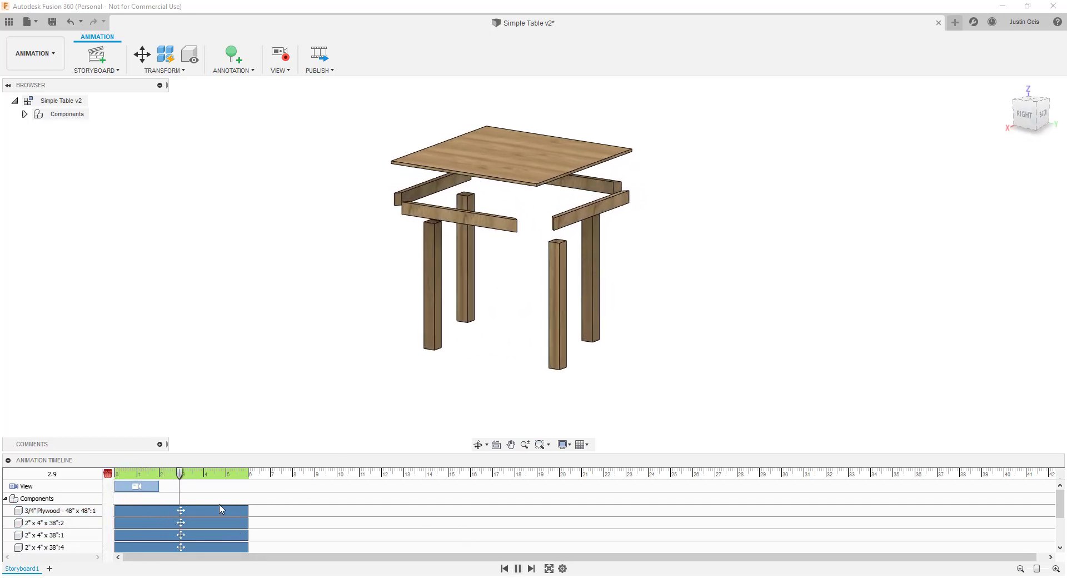
left_click(517, 568)
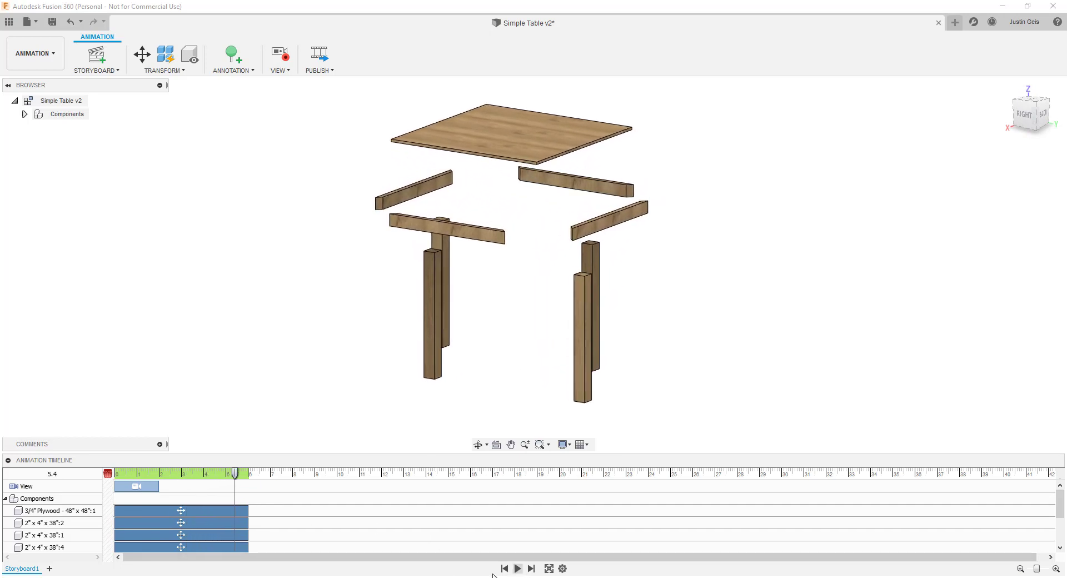
- Delete the camera view action and set the unrecorded starting view at 0.0 to the top-front-right isometric
left_click_drag(236, 475, 183, 481)
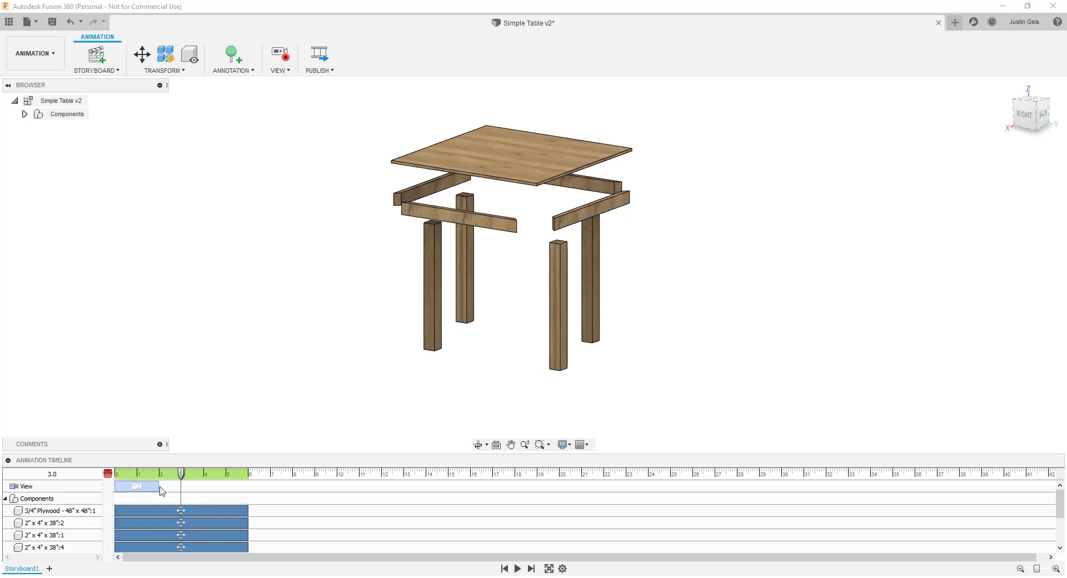
left_click(158, 487)
key("Delete")
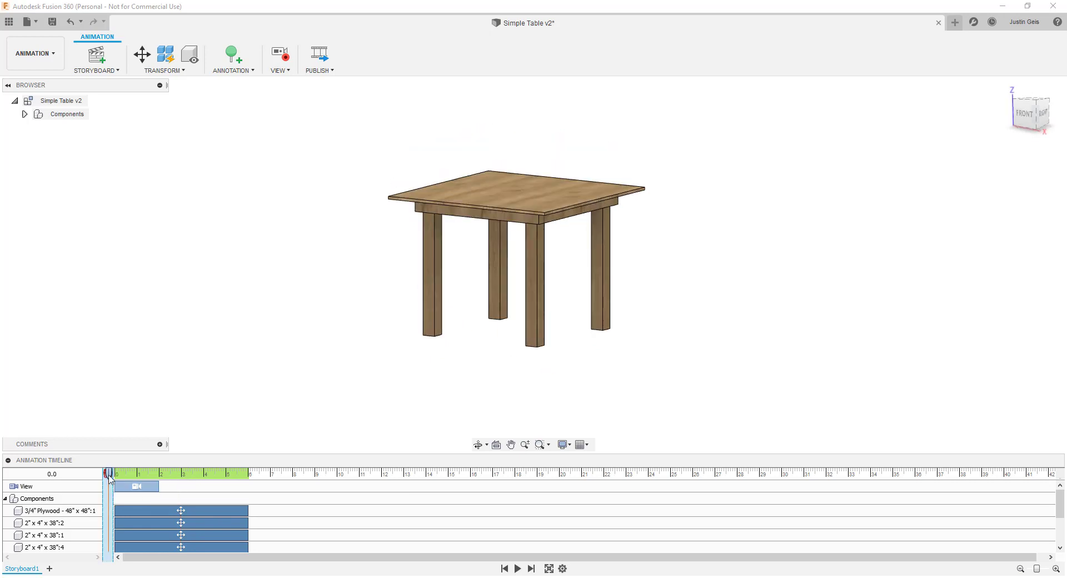
left_click(1035, 104)
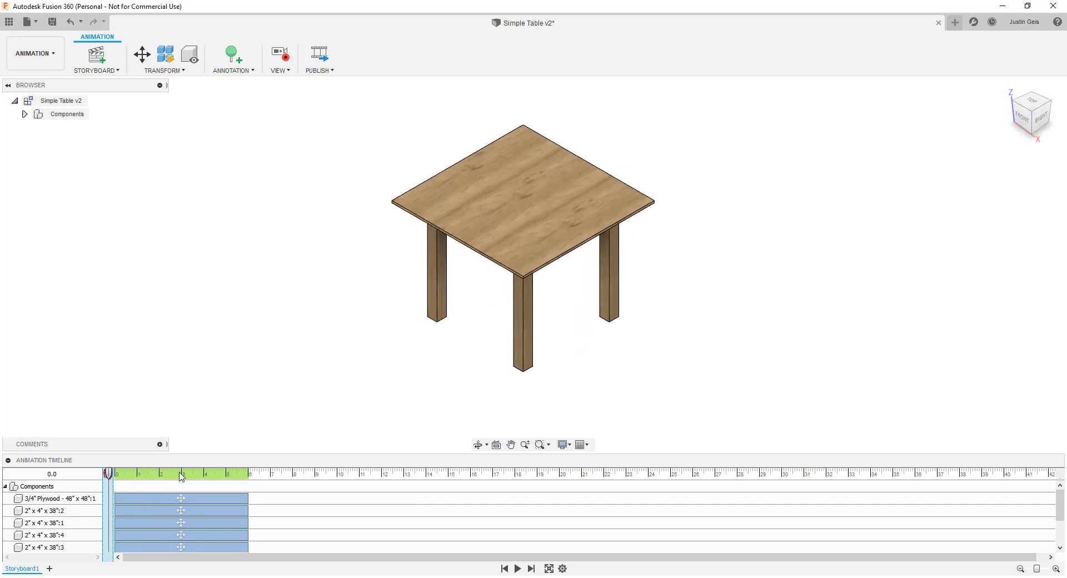
- Record a camera move to the top-back-left isometric view at 3.0 seconds, and advance the playhead to 6.0 seconds
left_click_drag(109, 476, 184, 473)
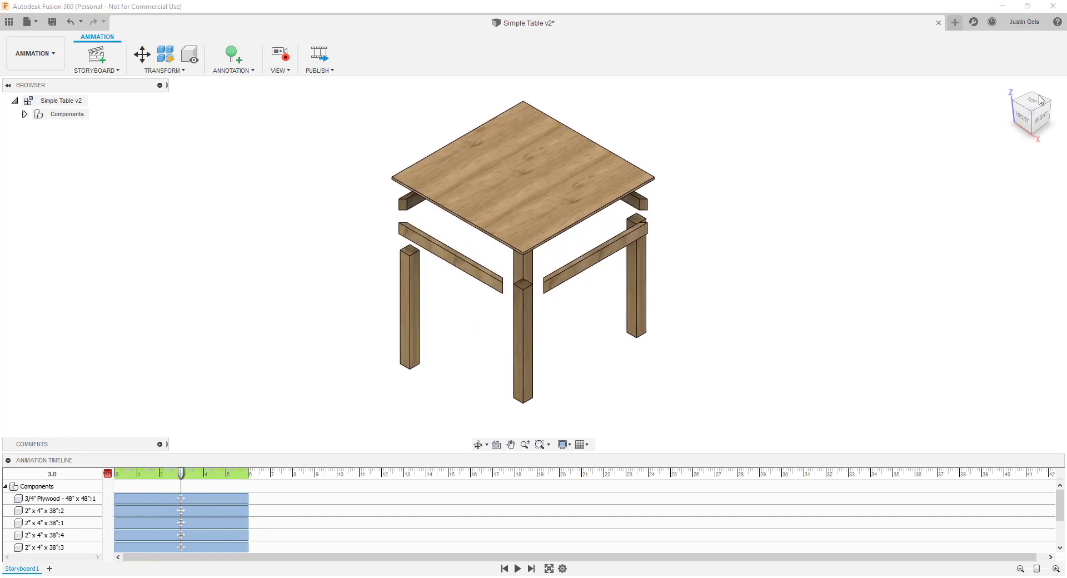
left_click(1025, 109)
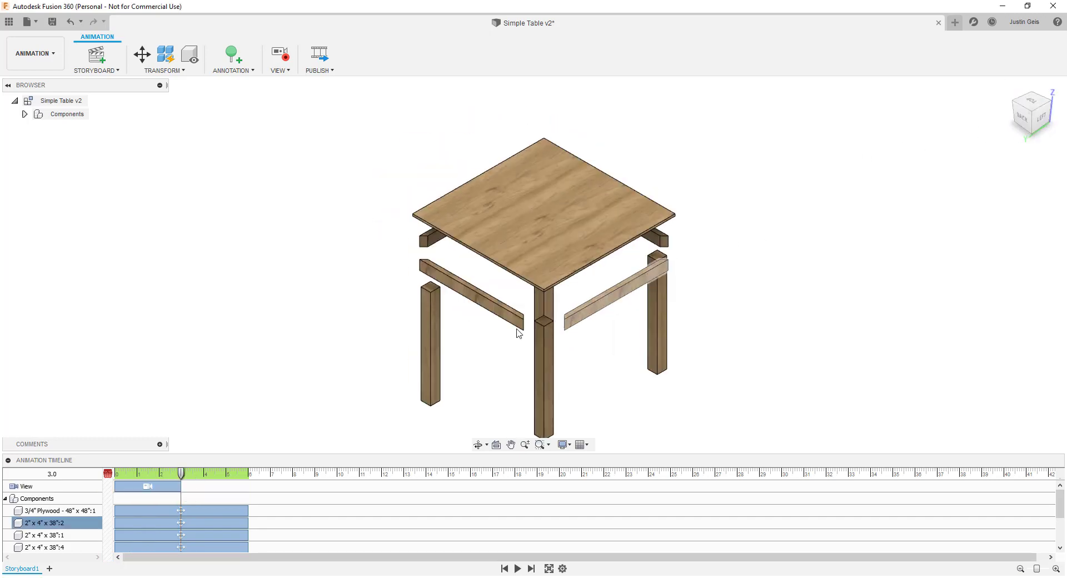
left_click_drag(181, 476, 250, 476)
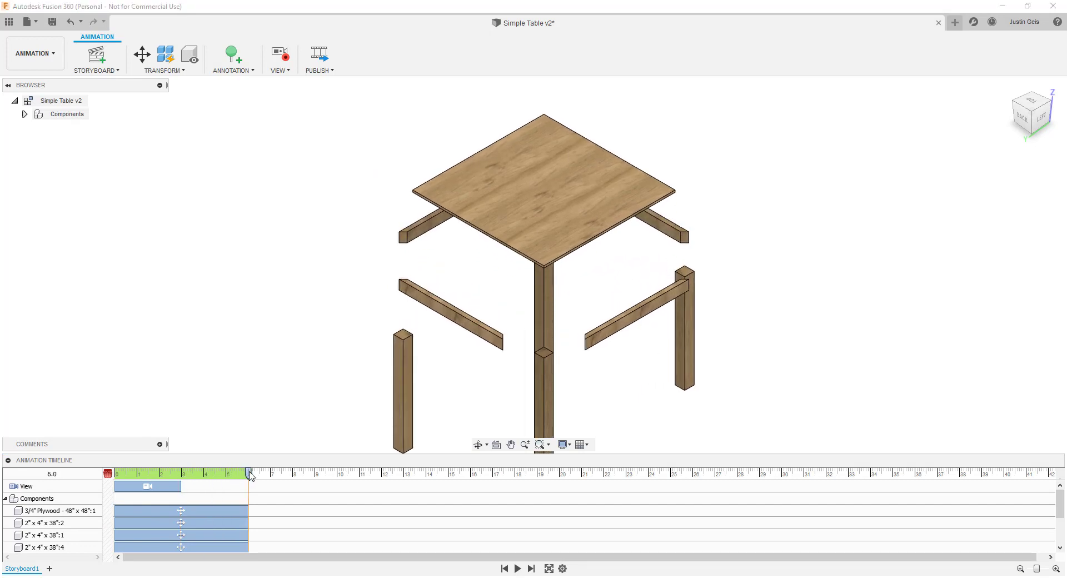
- Record a camera move to the top-front-right isometric view at 6.0 seconds, and play the animation from the start
left_click(1030, 98)
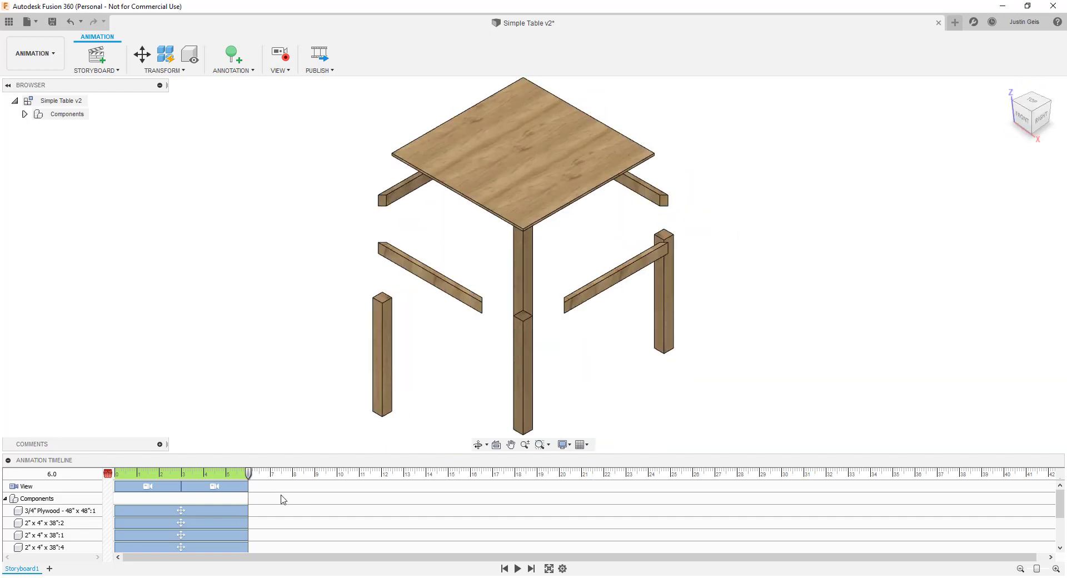
left_click_drag(247, 481, 115, 482)
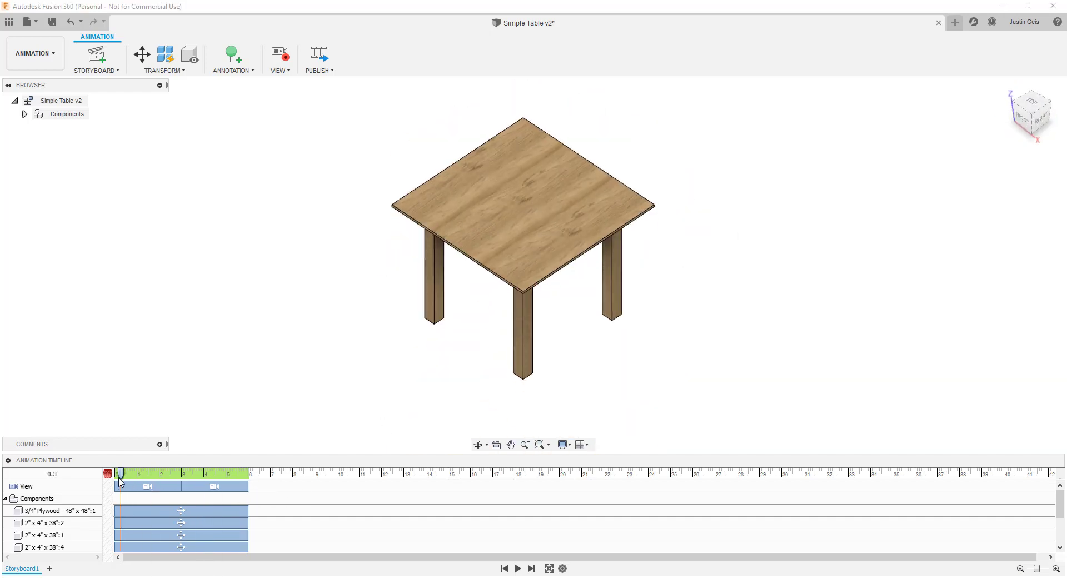
left_click(517, 569)
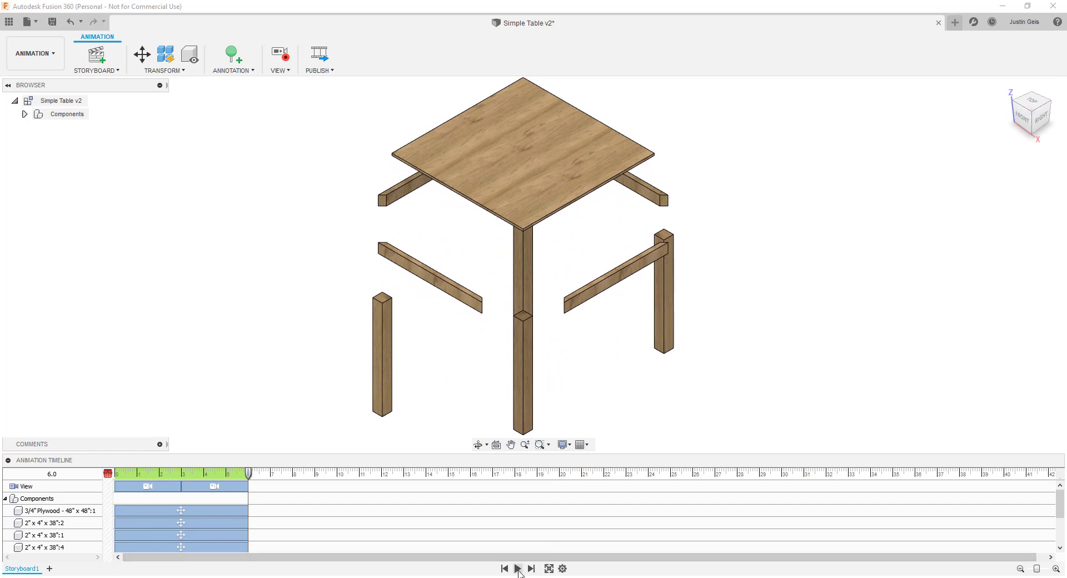
- Delete both camera view actions, and record a camera orbit around to the table's right-back corner at 1.5 seconds
left_click(211, 485)
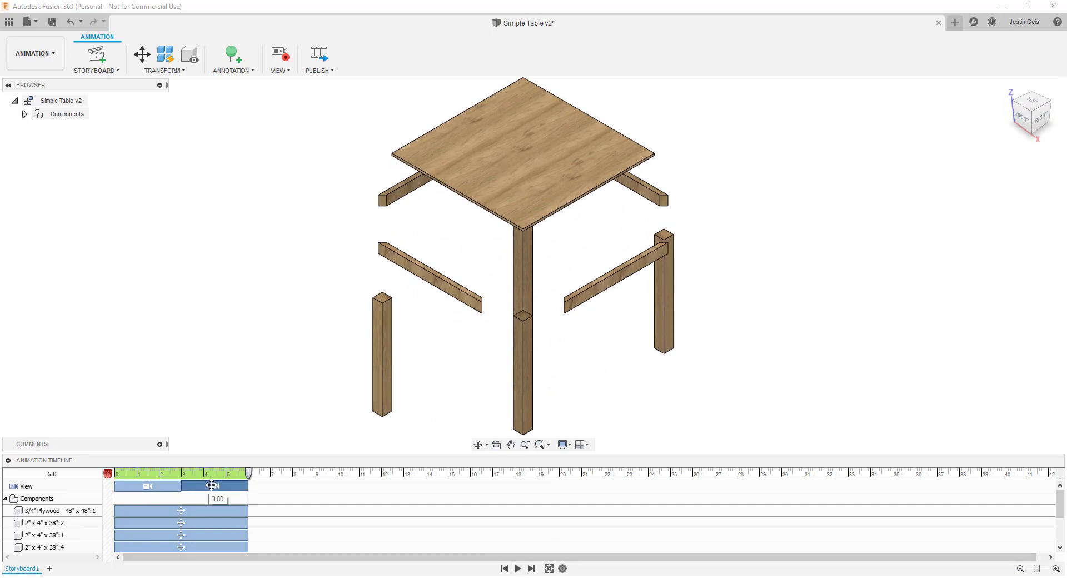
key("Delete")
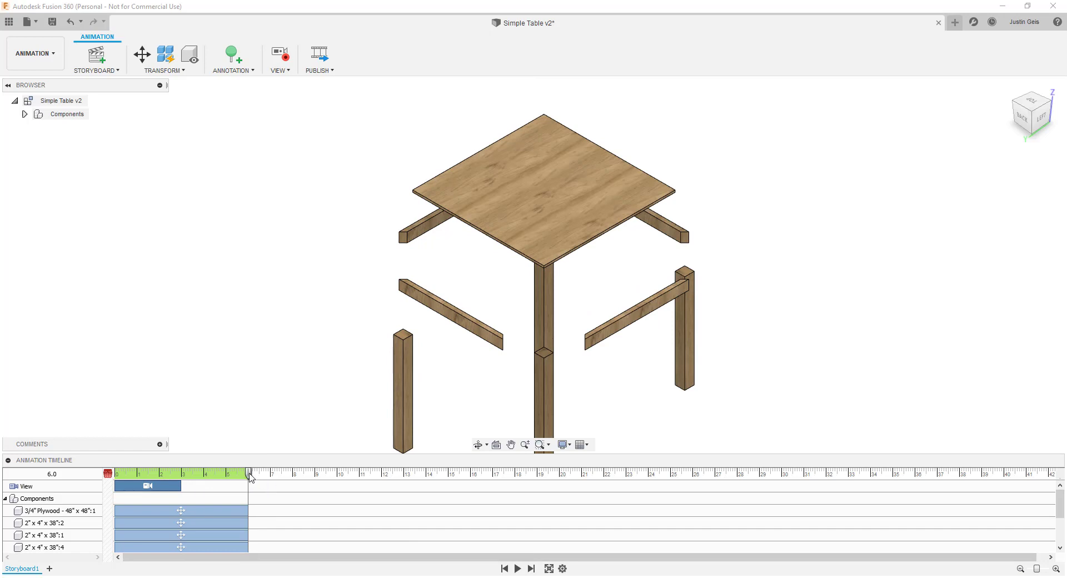
left_click_drag(250, 477, 148, 482)
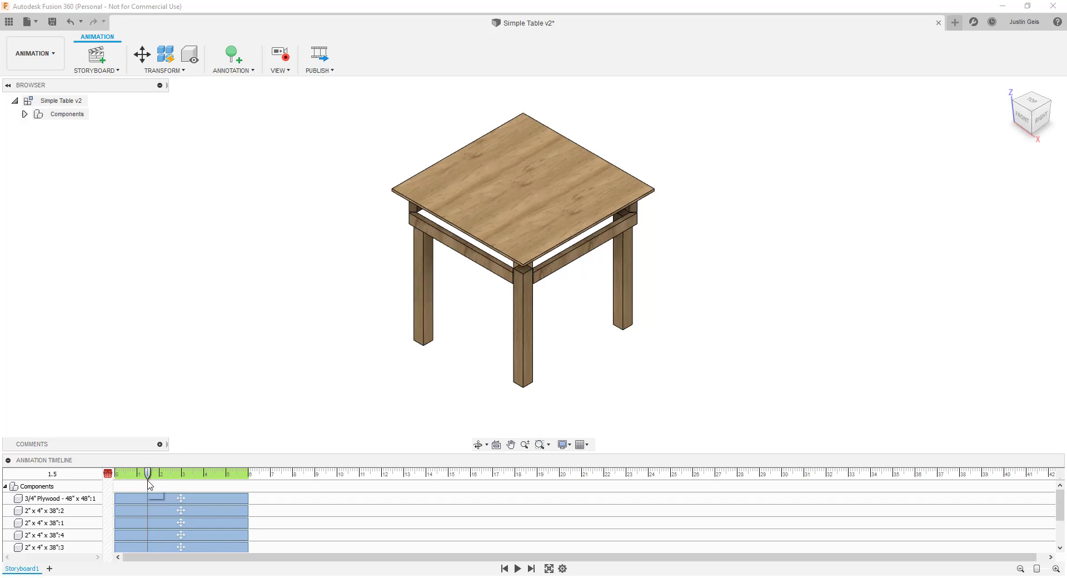
middle_click_drag(635, 316, 542, 286, "shift")
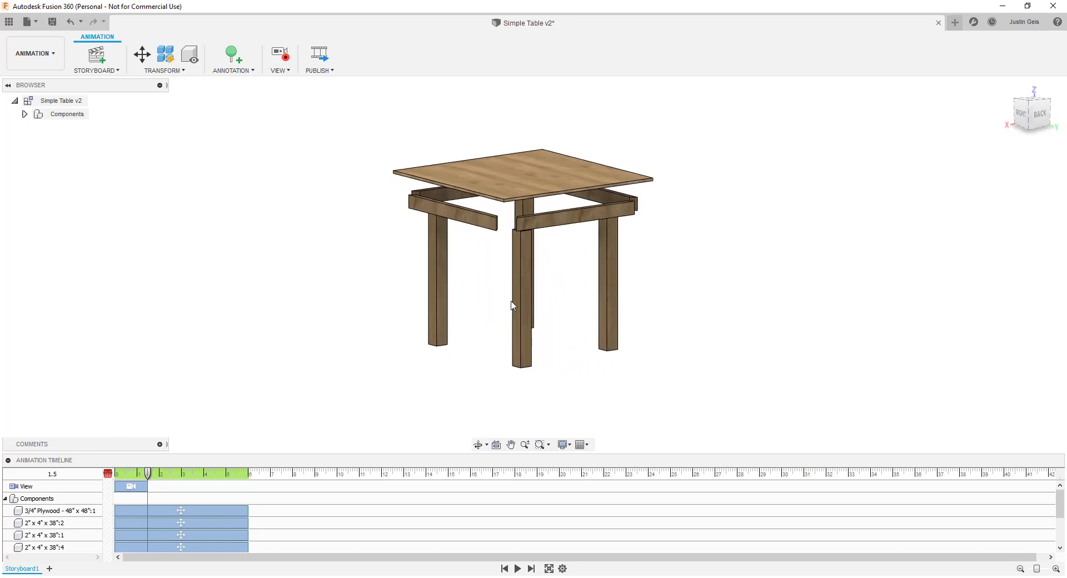
- Record camera orbits to the back-left corner at 3.0 seconds and to the left-front corner at 4.5 seconds
left_click_drag(149, 477, 182, 475)
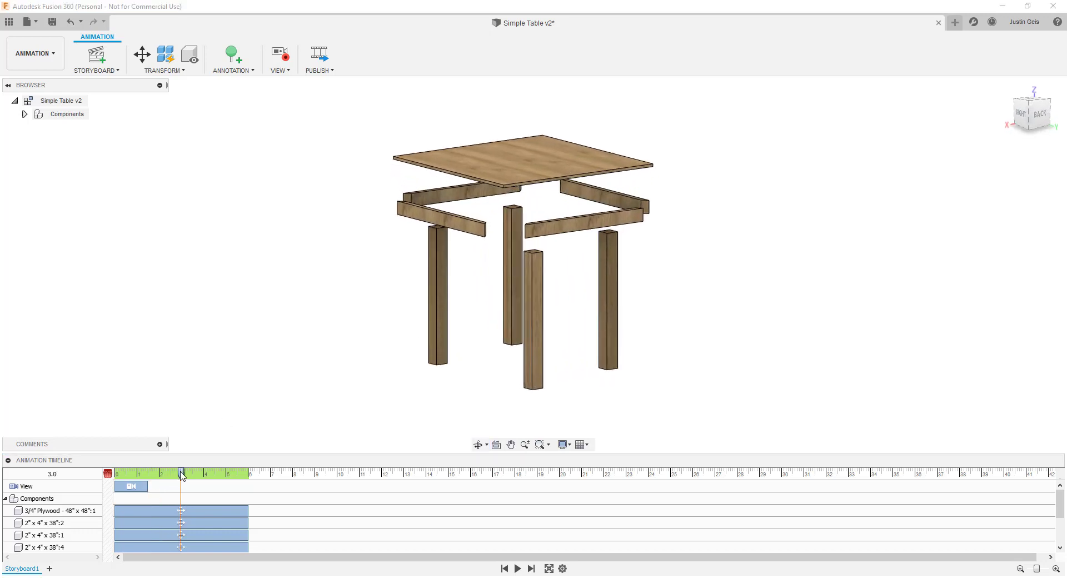
middle_click_drag(727, 201, 611, 228, "shift")
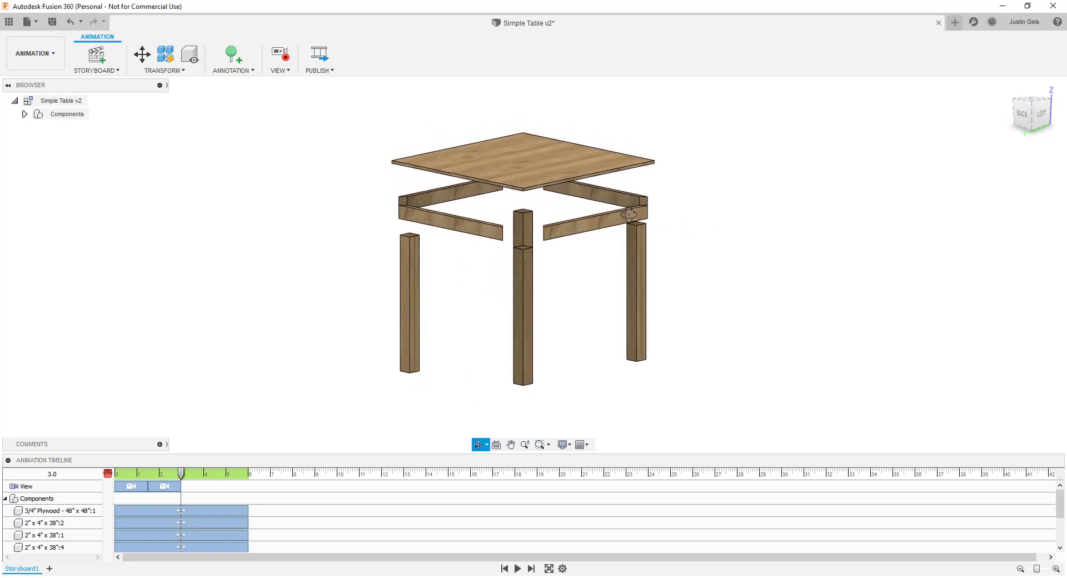
left_click(497, 300)
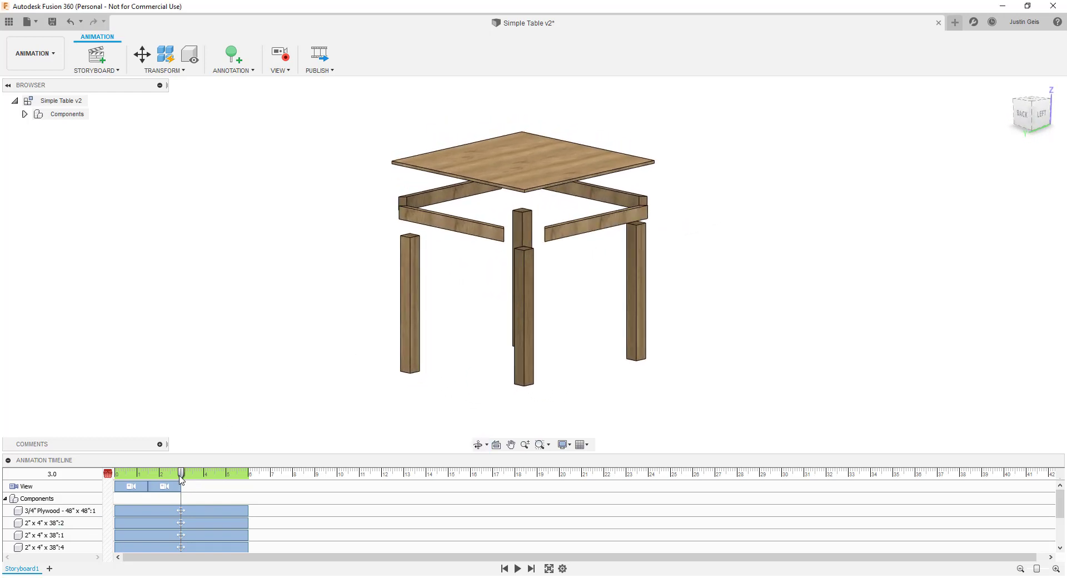
left_click_drag(179, 476, 215, 479)
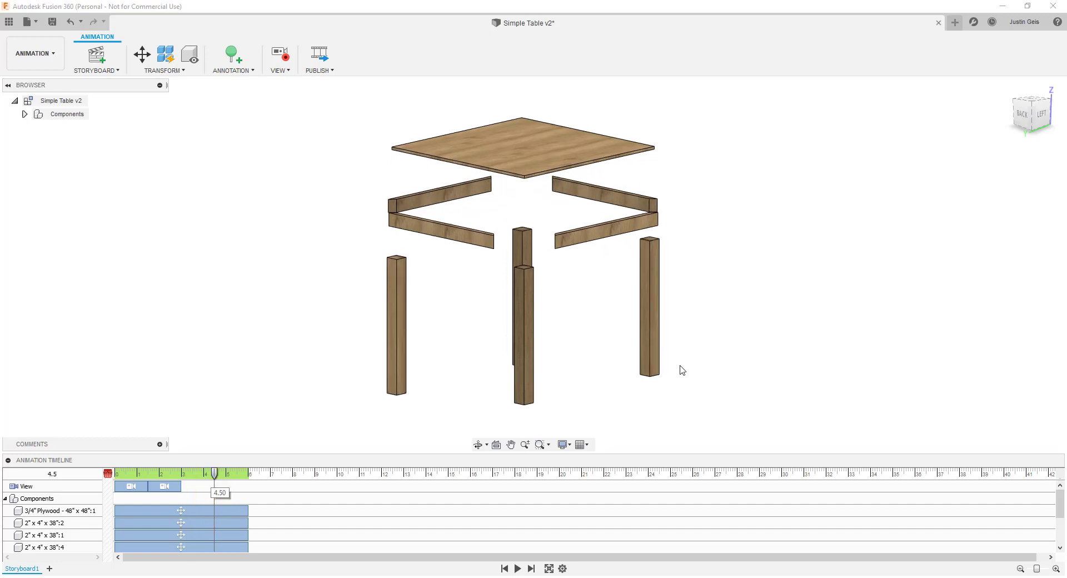
middle_click_drag(683, 342, 596, 349, "shift")
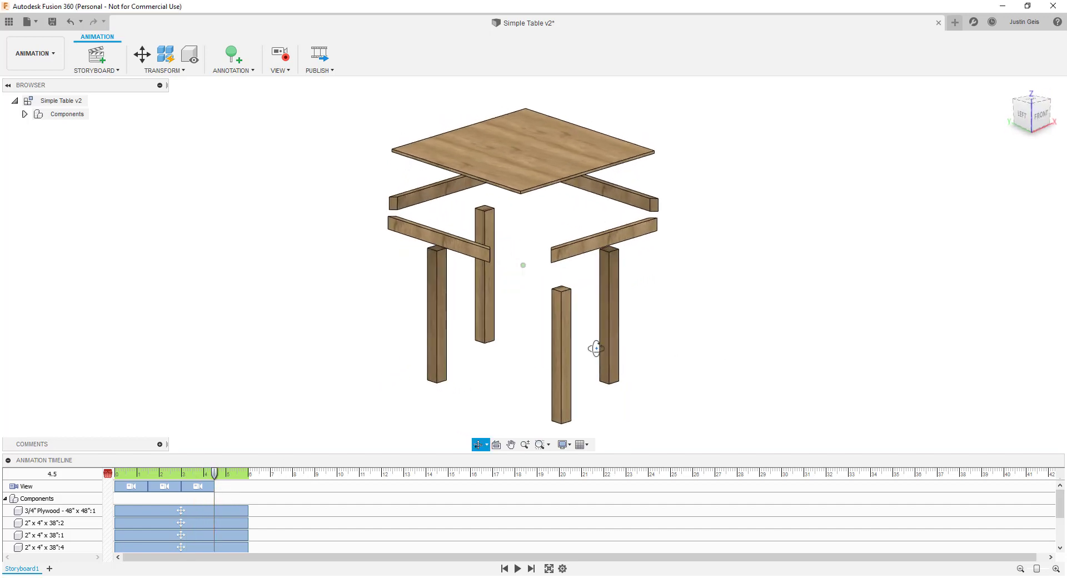
- Record a return to the top-front-right isometric view at 6.0 seconds, and play the full camera orbit from 0.0
left_click_drag(216, 475, 249, 477)
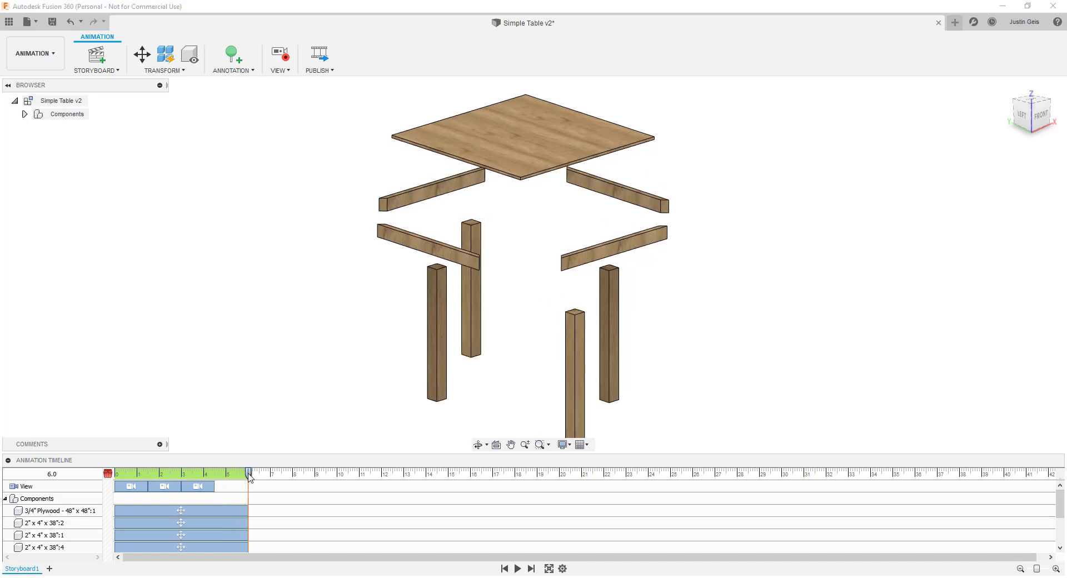
left_click(1050, 104)
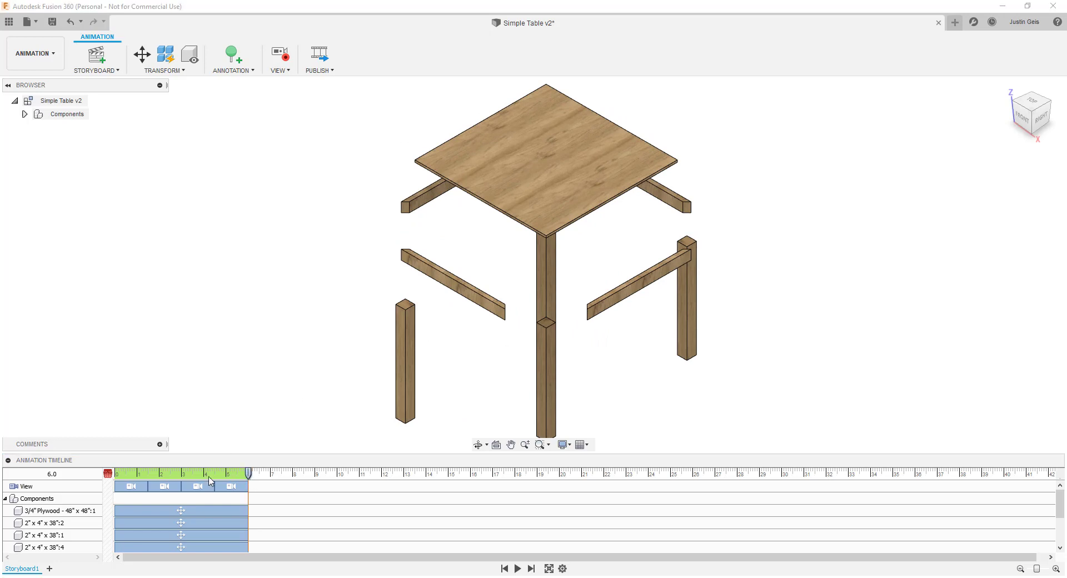
left_click_drag(245, 475, 115, 473)
left_click(517, 569)
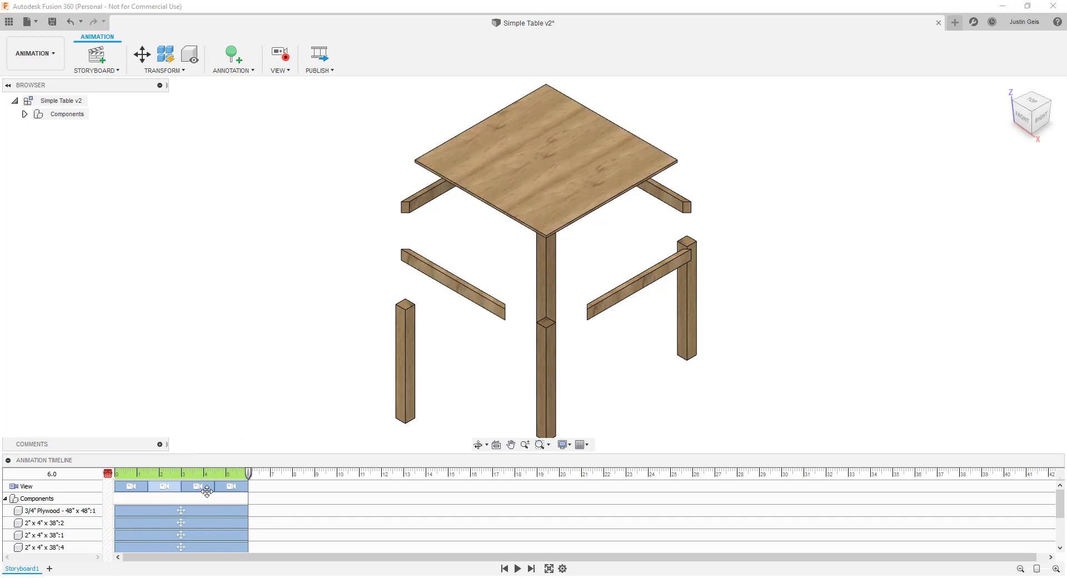
- Delete all camera view actions from the timeline, keeping only the component movements
left_click(230, 486)
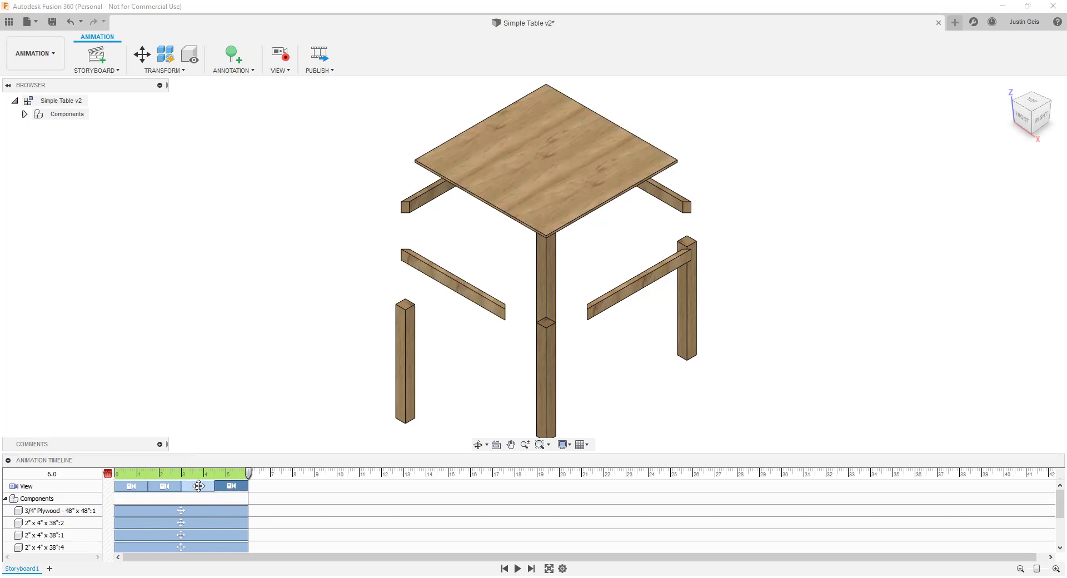
left_click(164, 486)
left_click(138, 486)
key("Delete")
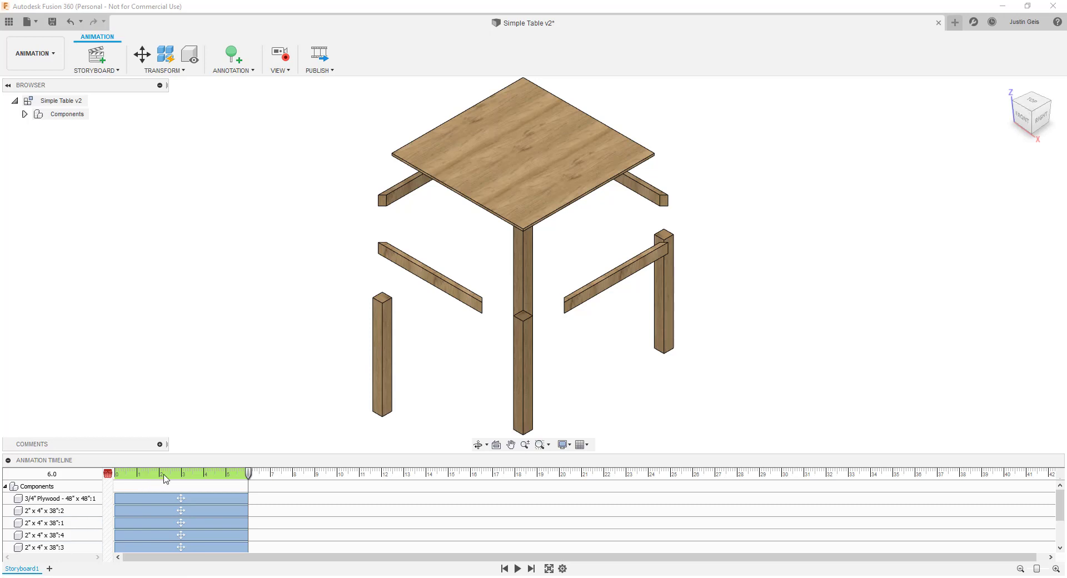
- Set the unrecorded starting view in the scratch zone to a lower-angled view of the table's front-right corner
left_click(116, 474)
left_click_drag(250, 479, 107, 475)
middle_click_drag(364, 416, 481, 341, "shift")
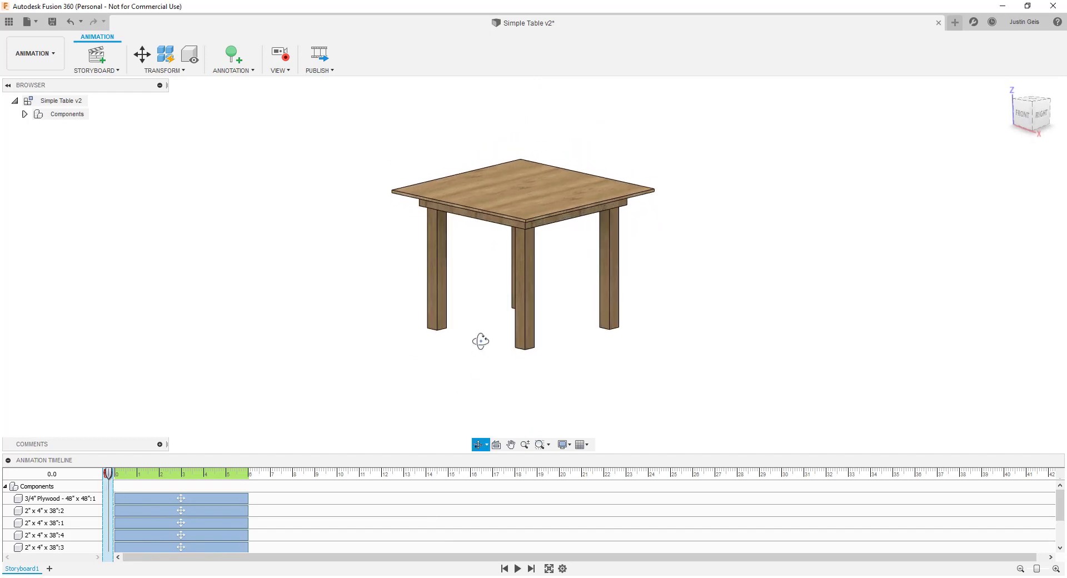
- Create a new storyboard of the type Start from end of previous
left_click(49, 569)
left_click(50, 571)
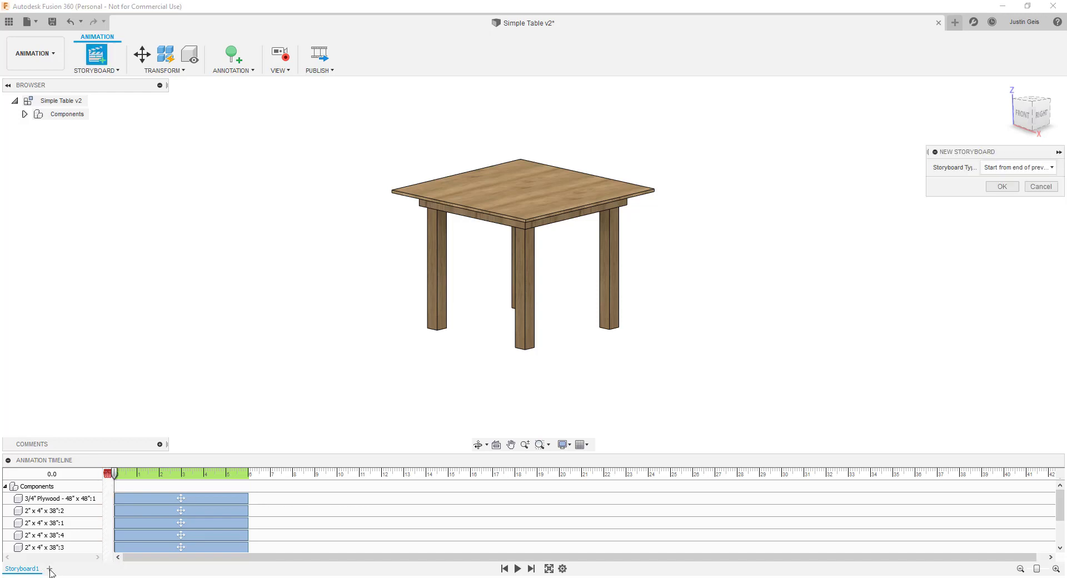
left_click(1008, 169)
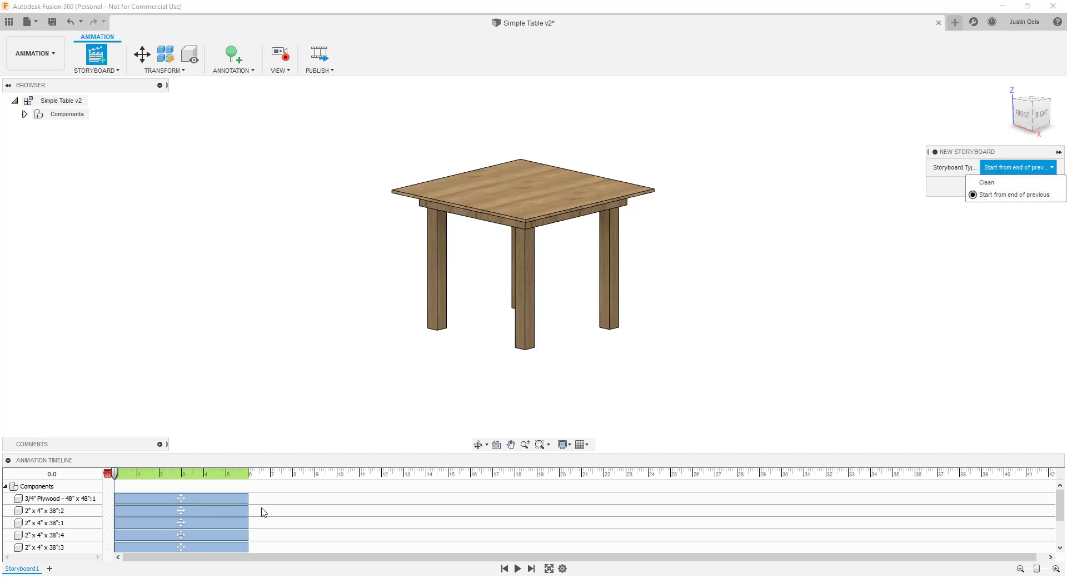
left_click(967, 203)
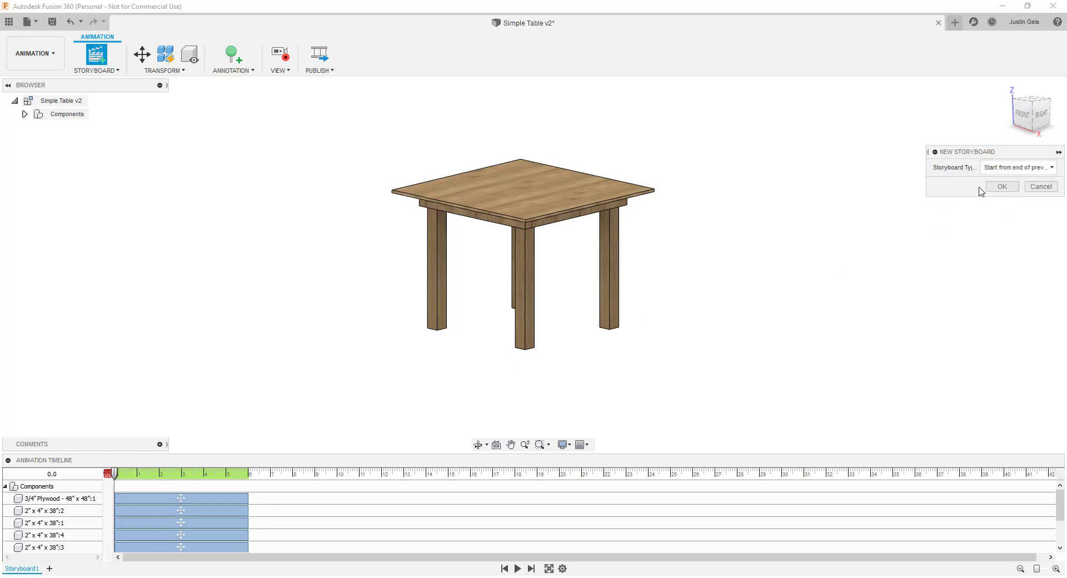
left_click(1001, 187)
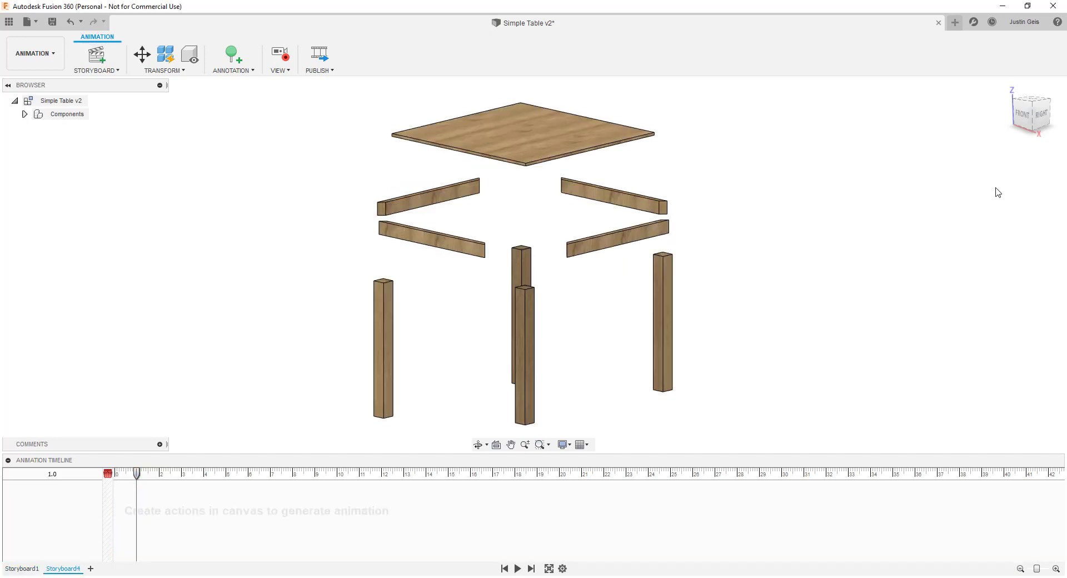
- Rewind the new storyboard to 0.0 and compare its starting state with Storyboard1
left_click_drag(136, 474, 108, 473)
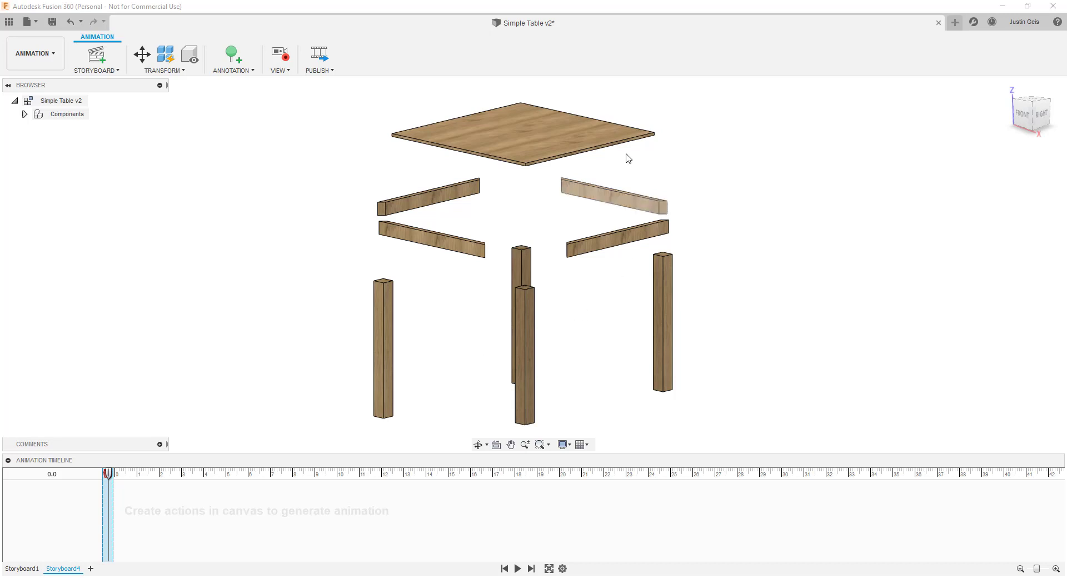
left_click(21, 569)
left_click(60, 569)
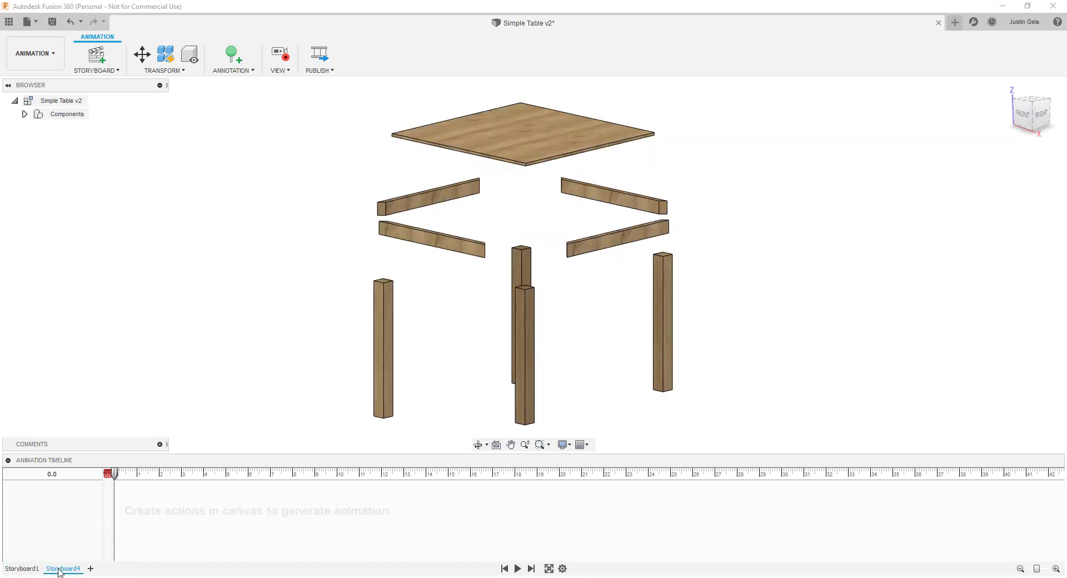
- Copy Storyboard1 and paste it as a duplicate storyboard
left_click(21, 569)
right_click(27, 570)
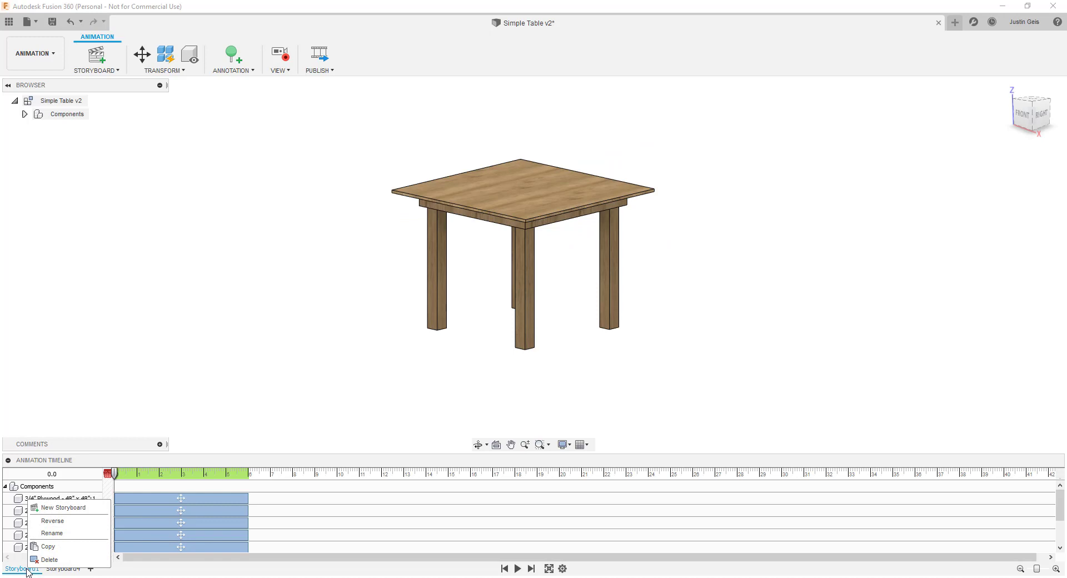
left_click(61, 548)
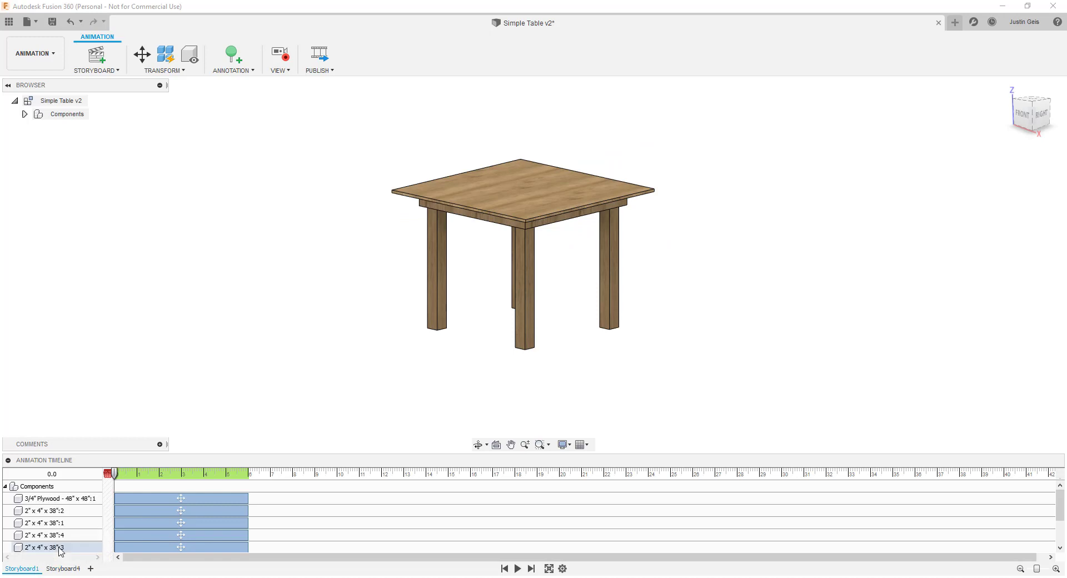
left_click(62, 568)
right_click(61, 570)
right_click(31, 570)
left_click(60, 571)
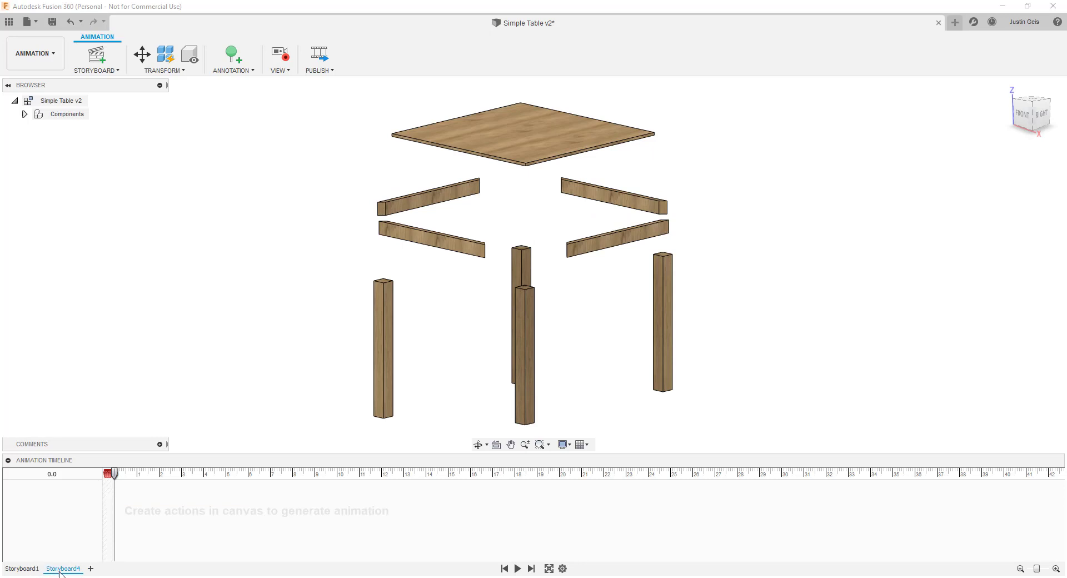
right_click(61, 570)
left_click(92, 552)
- Delete the empty storyboard Storyboard4
right_click(76, 571)
left_click(86, 556)
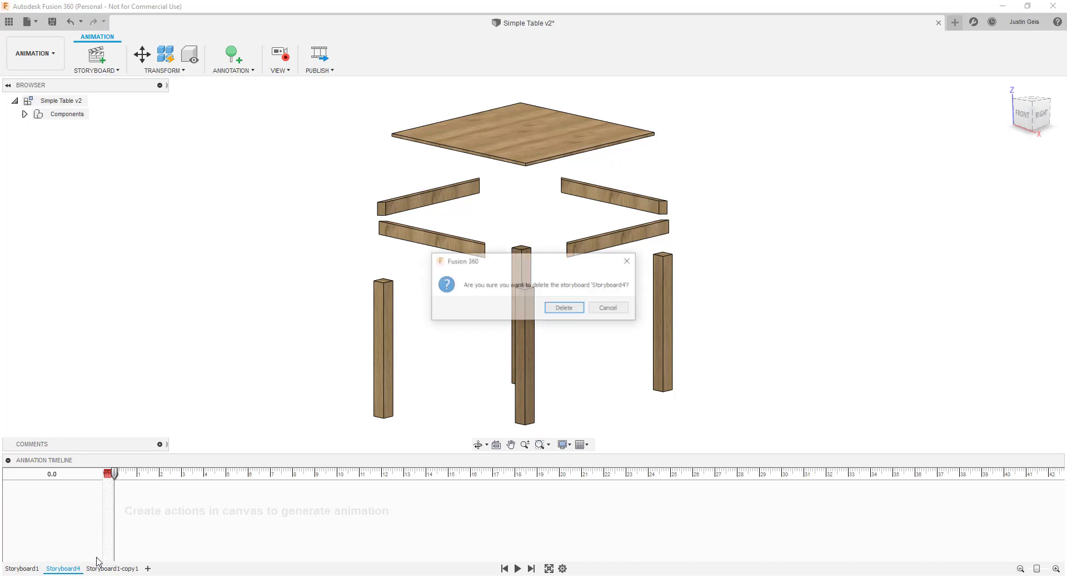
left_click(565, 307)
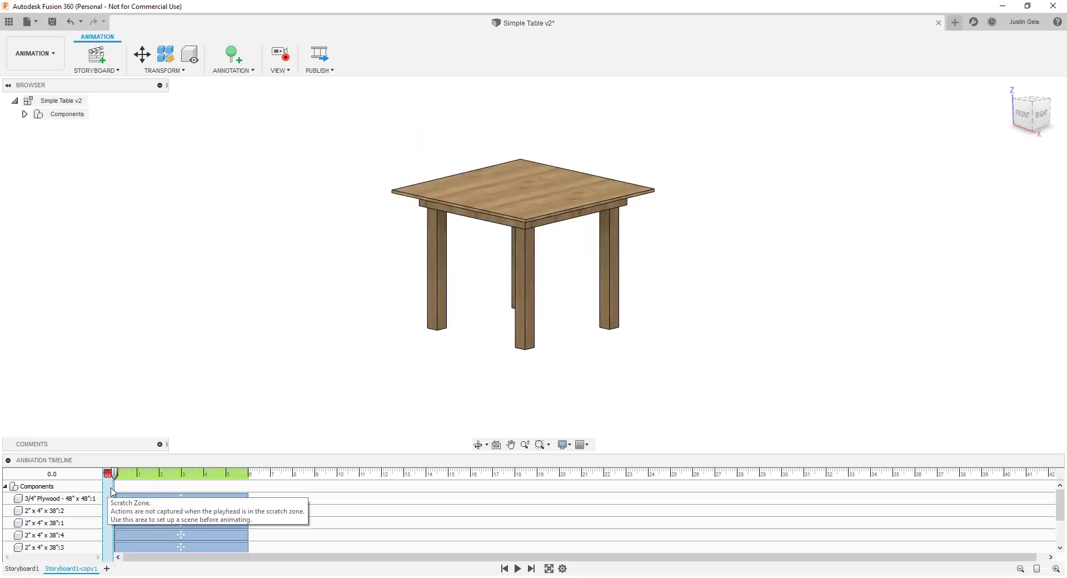
- Reverse the animation in Storyboard1-copy1, and scrub its timeline from 0.0 to 6.0 seconds
left_click(22, 569)
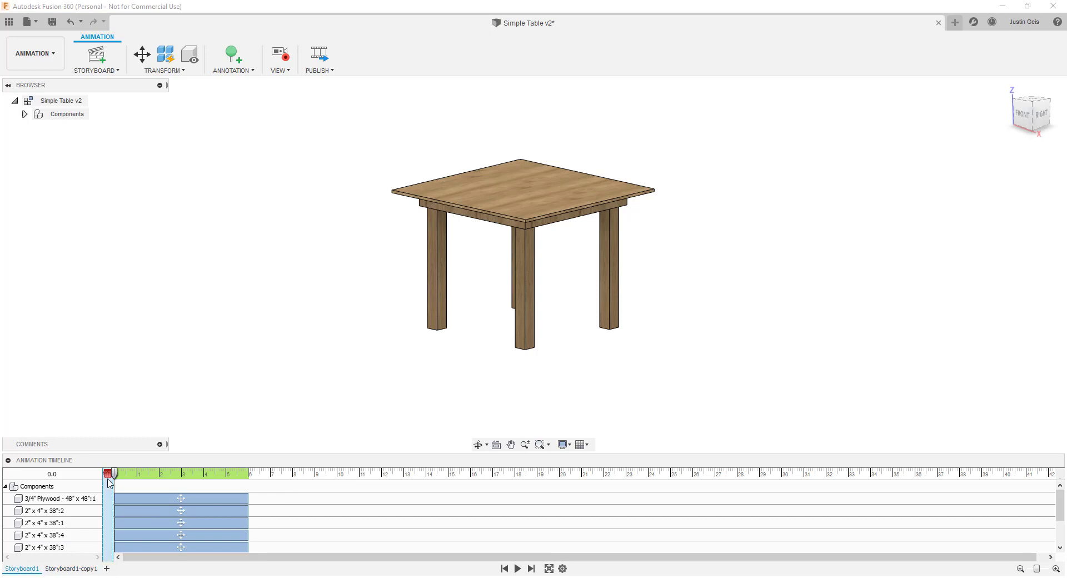
mouse_move(114, 474)
left_mouse_down()
mouse_move(183, 476)
mouse_move(132, 489)
mouse_move(120, 477)
mouse_move(196, 476)
mouse_move(116, 484)
left_mouse_up()
left_click(72, 569)
right_click(71, 569)
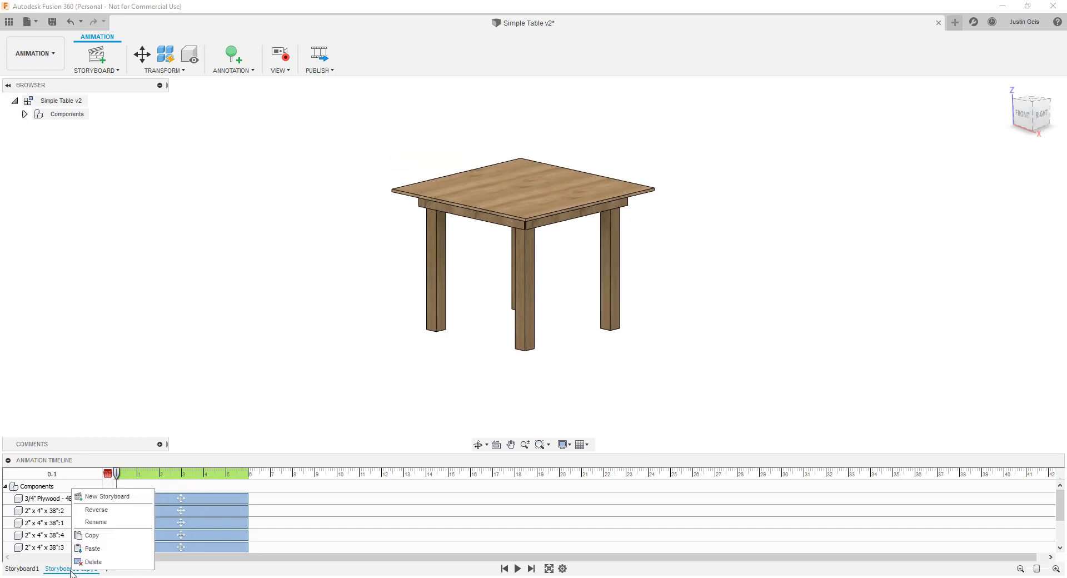
left_click(105, 511)
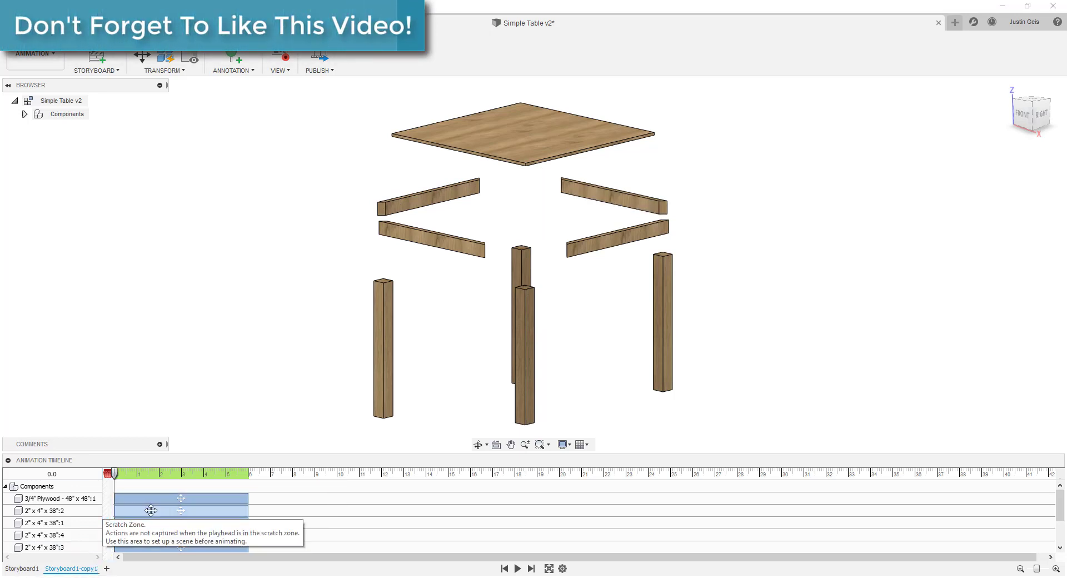
left_click_drag(114, 473, 135, 479)
left_click_drag(163, 482, 249, 499)
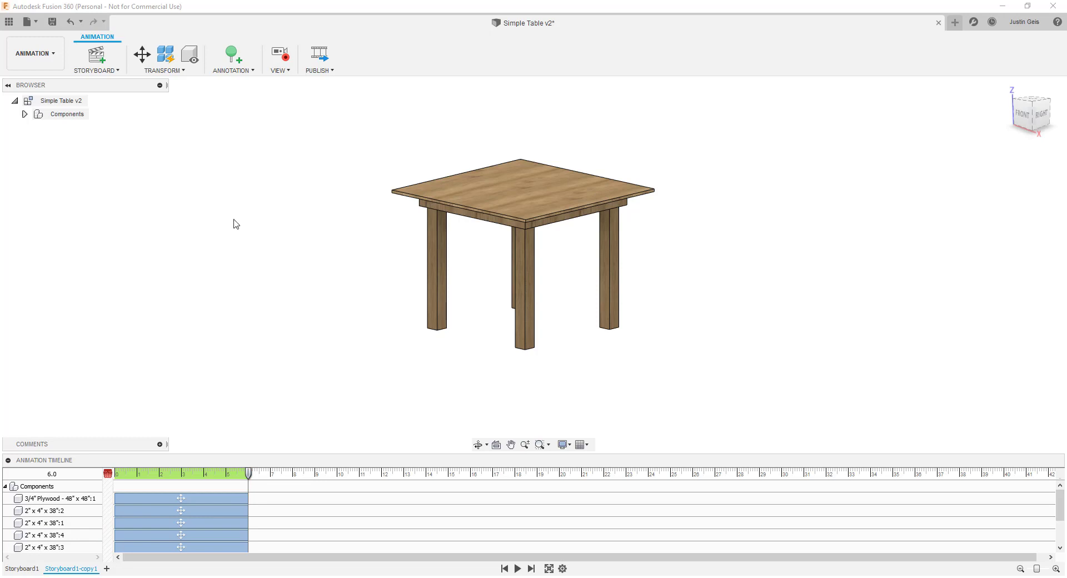
- Publish the animation as a video covering All Storyboards at a resolution of 1280 x 720 (16:9)
left_click(284, 73)
left_click(315, 72)
left_click(321, 57)
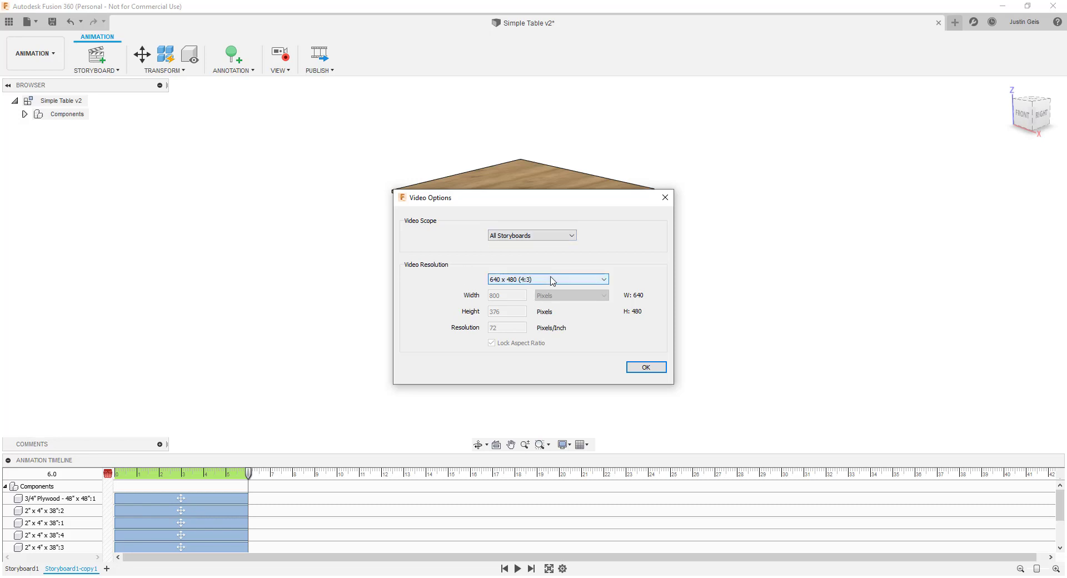
left_click(529, 236)
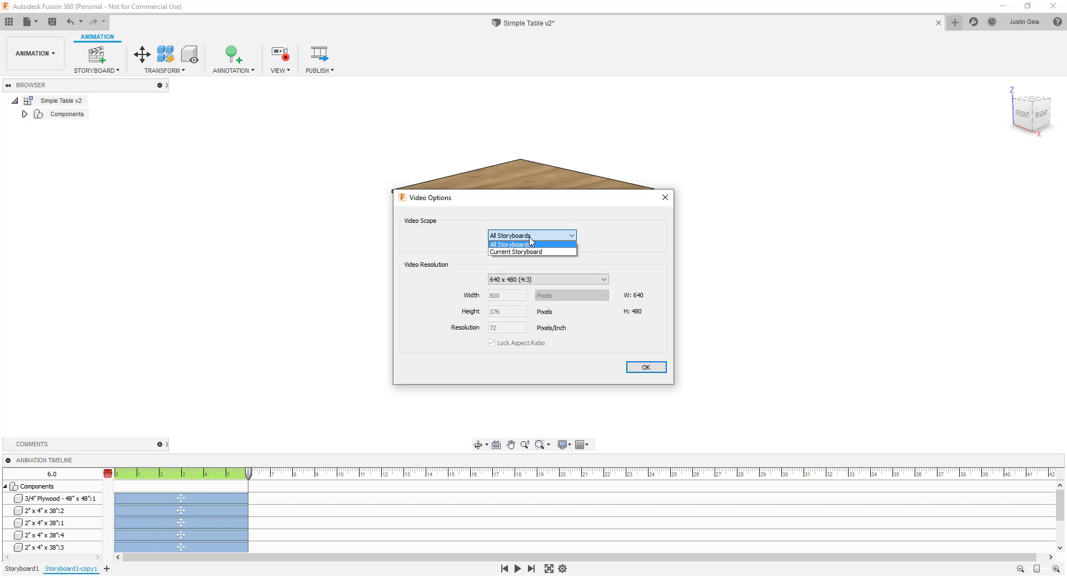
left_click(533, 247)
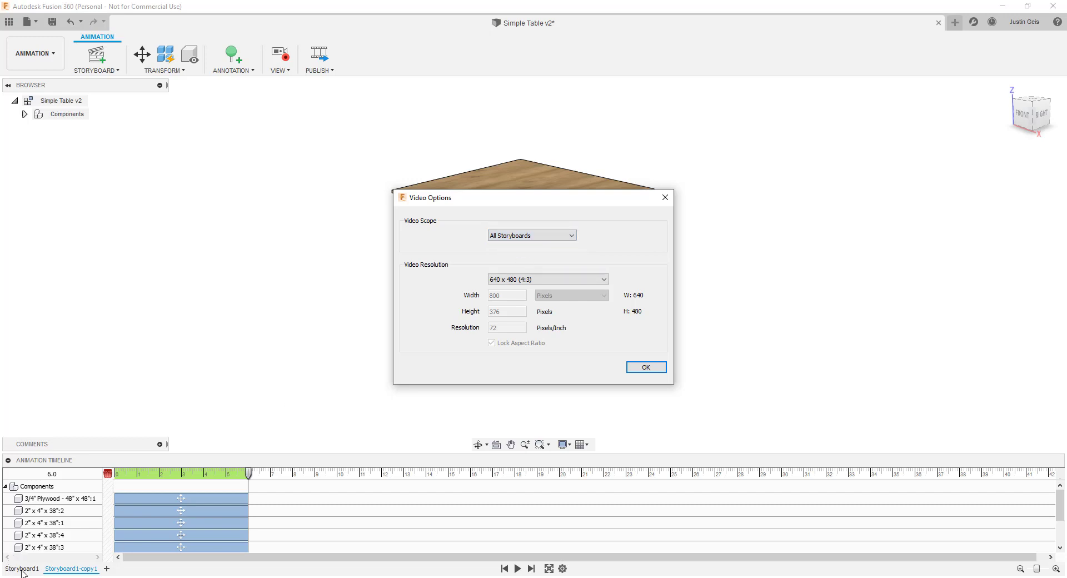
left_click(550, 280)
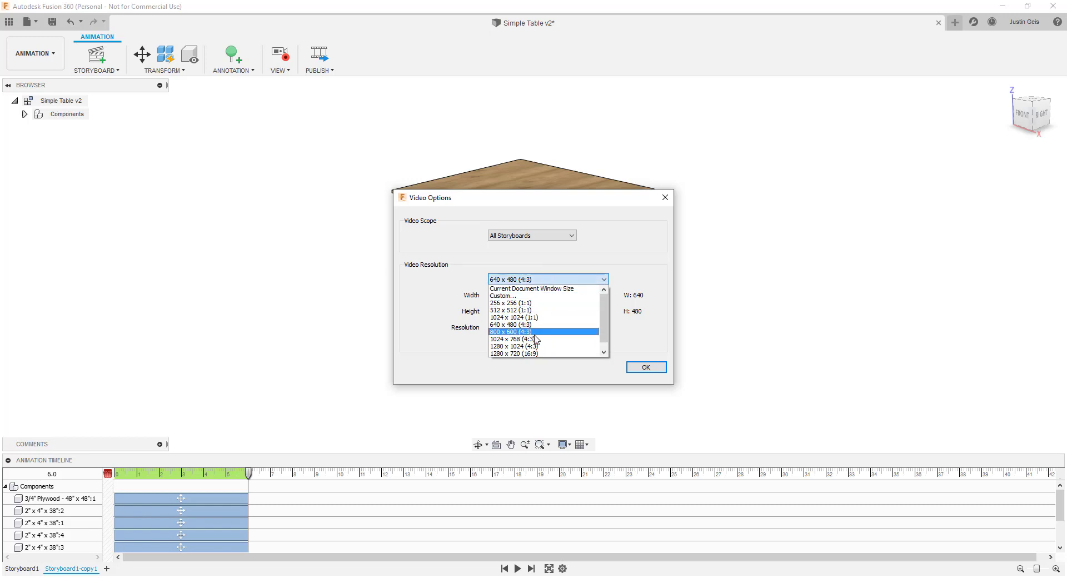
scroll(538, 336, "down", 1)
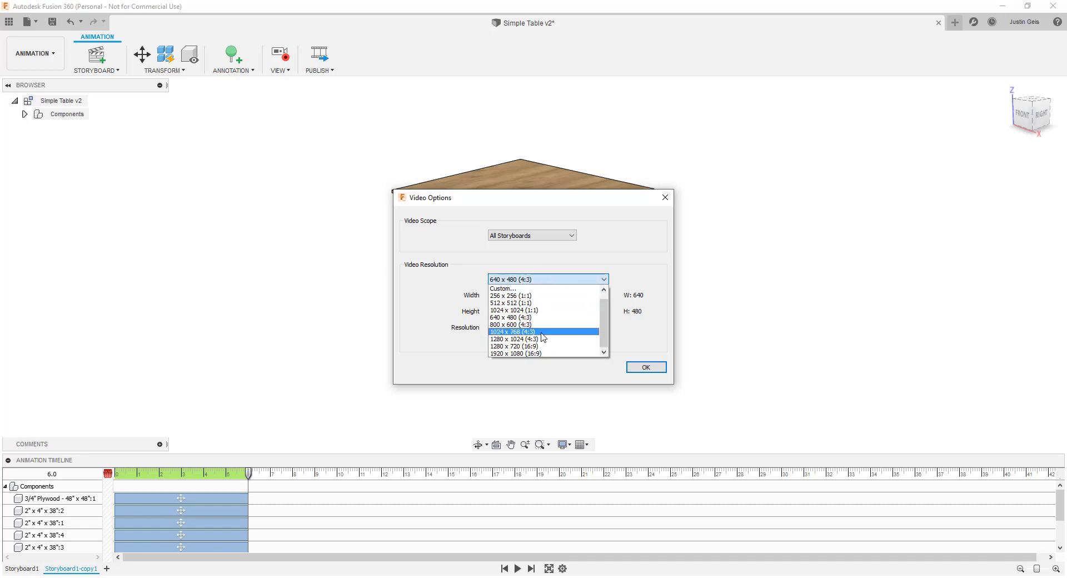
left_click(522, 346)
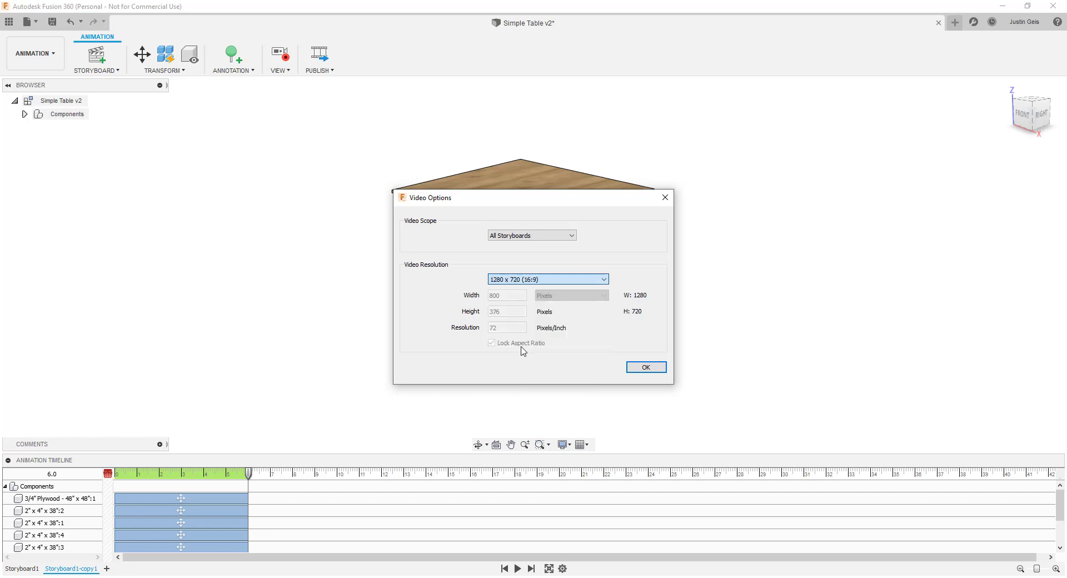
left_click(646, 368)
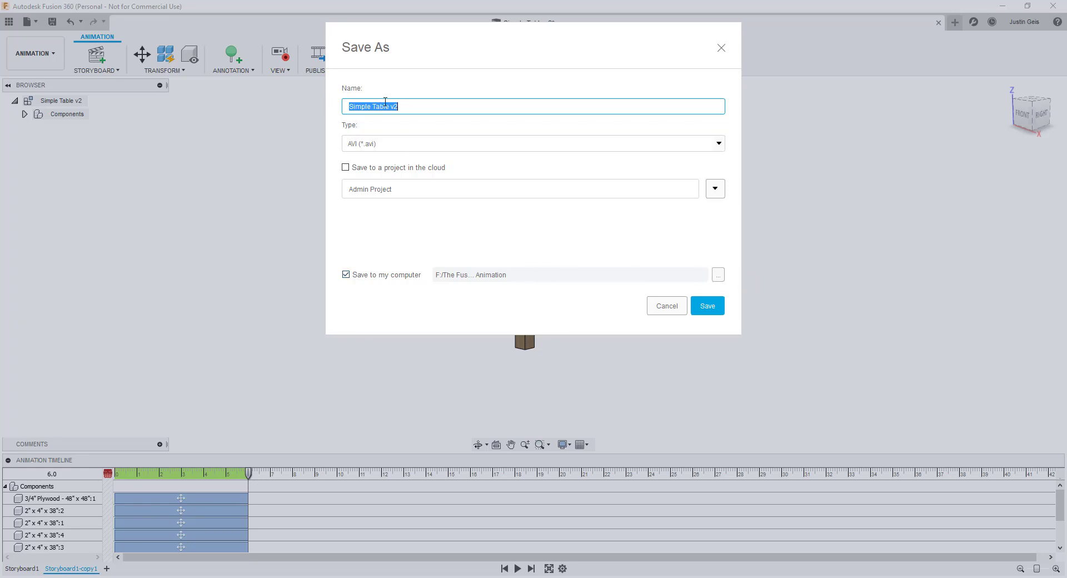
- Name the AVI video "Table Exploded View Animaion" and save it to the computer
left_click(421, 106)
left_click_drag(420, 107, 256, 101)
type("Table Exploded View Animaion")
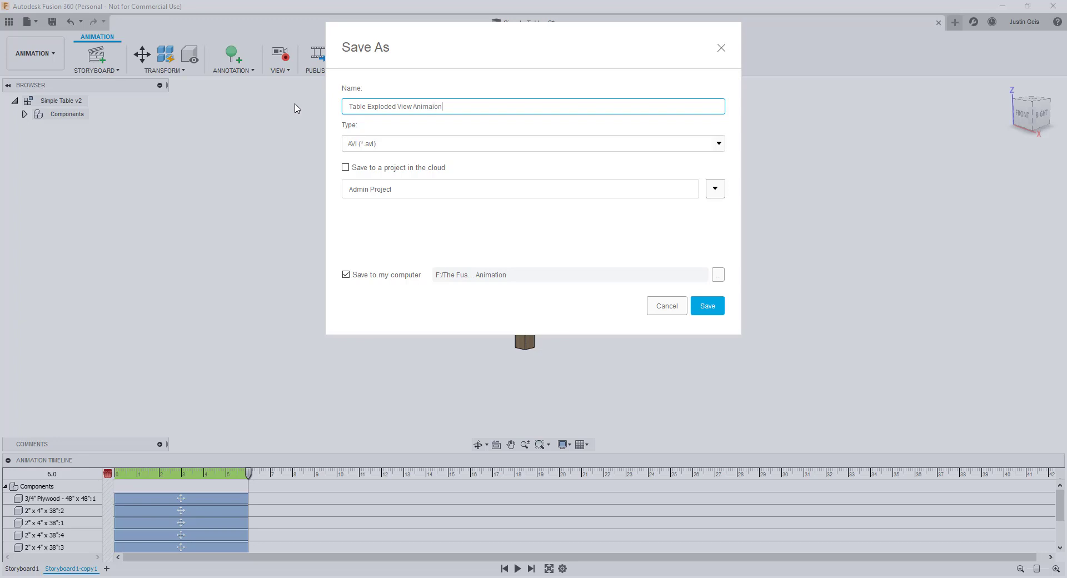
left_click(707, 305)
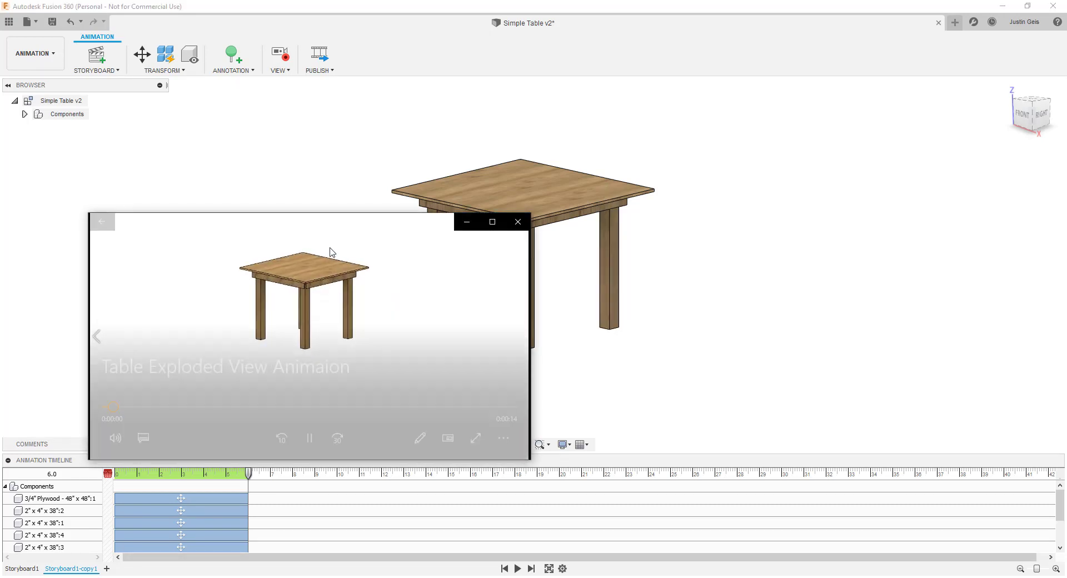
- Enlarge the video player window, review the exported table animation, and scrub it back to the start
left_click_drag(528, 214, 911, 83)
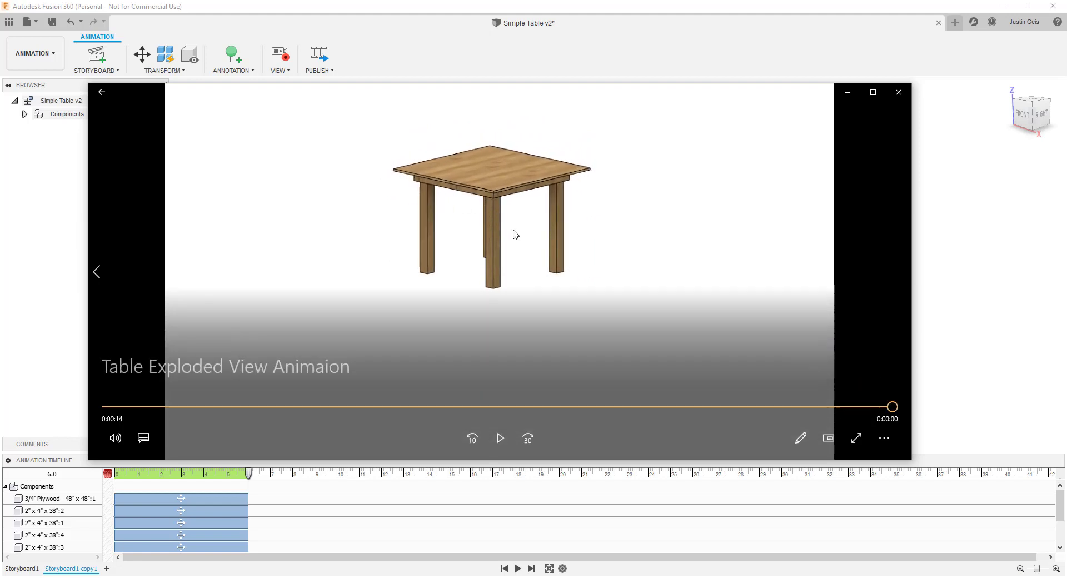
left_click_drag(135, 407, 329, 407)
left_click_drag(431, 397, 95, 391)
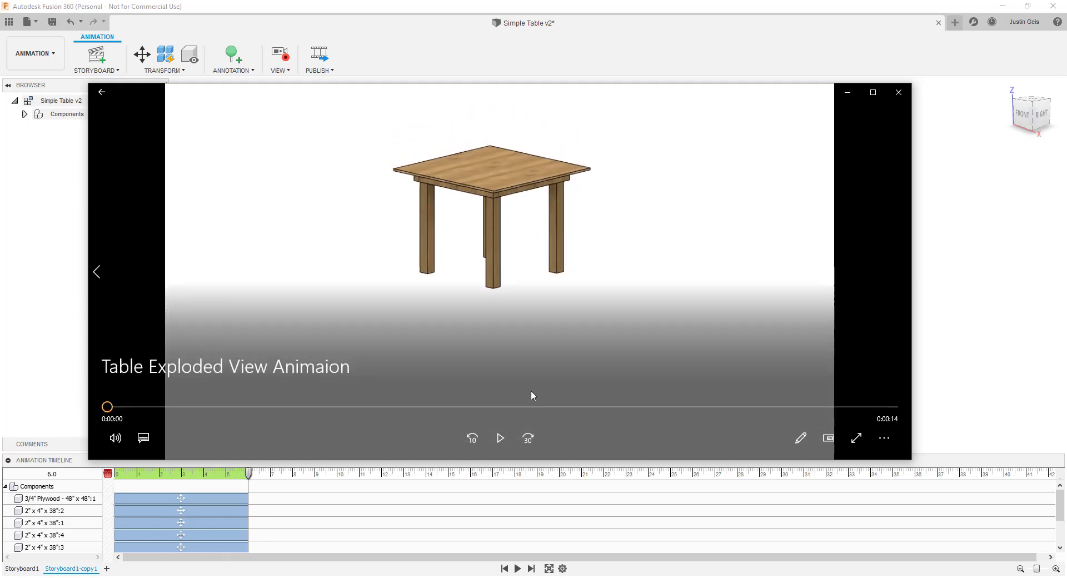